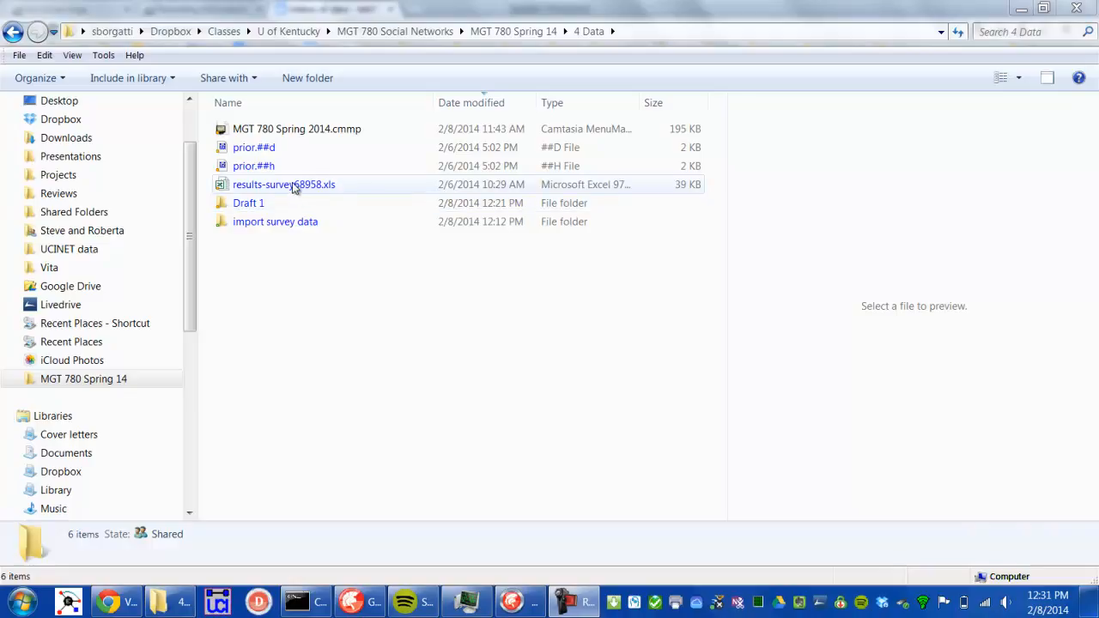
Step: Open the results-survey68958.xls workbook from the 4 Data folder and maximize its window
double_click(295, 185)
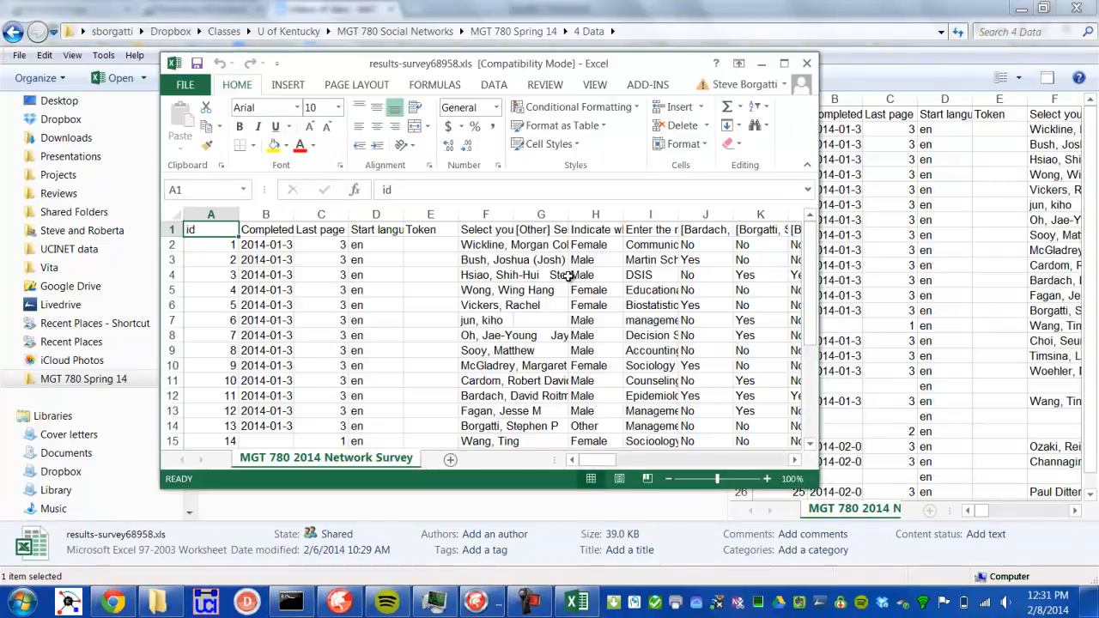
left_click(784, 63)
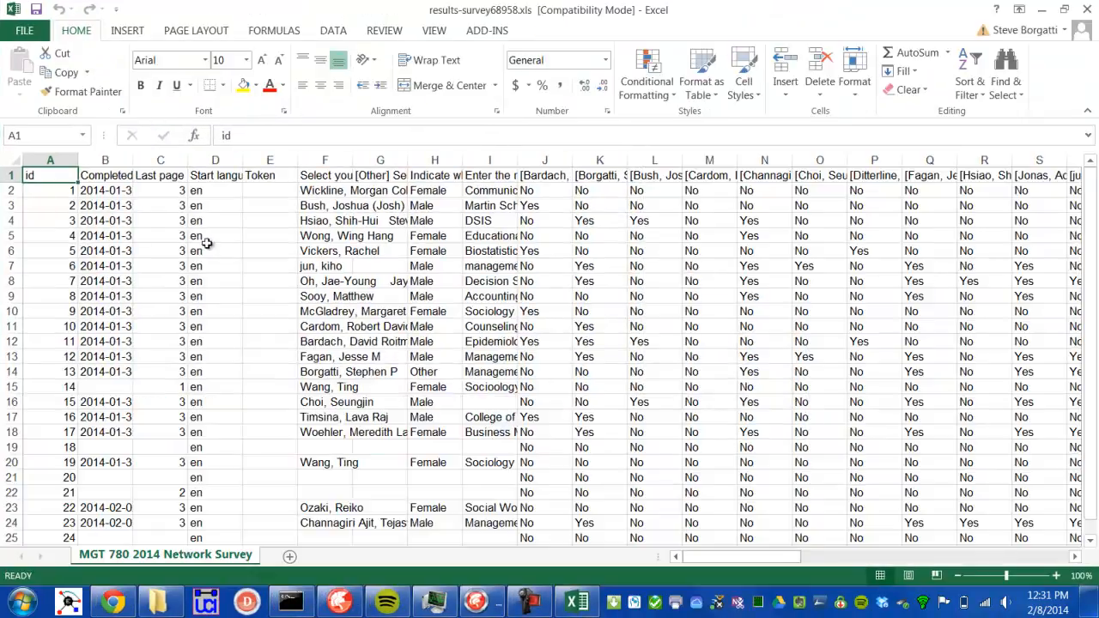
Step: Examine the survey response rows and read the question headers in F1 through J1
left_click(37, 196)
scroll(38, 446, "down", 2)
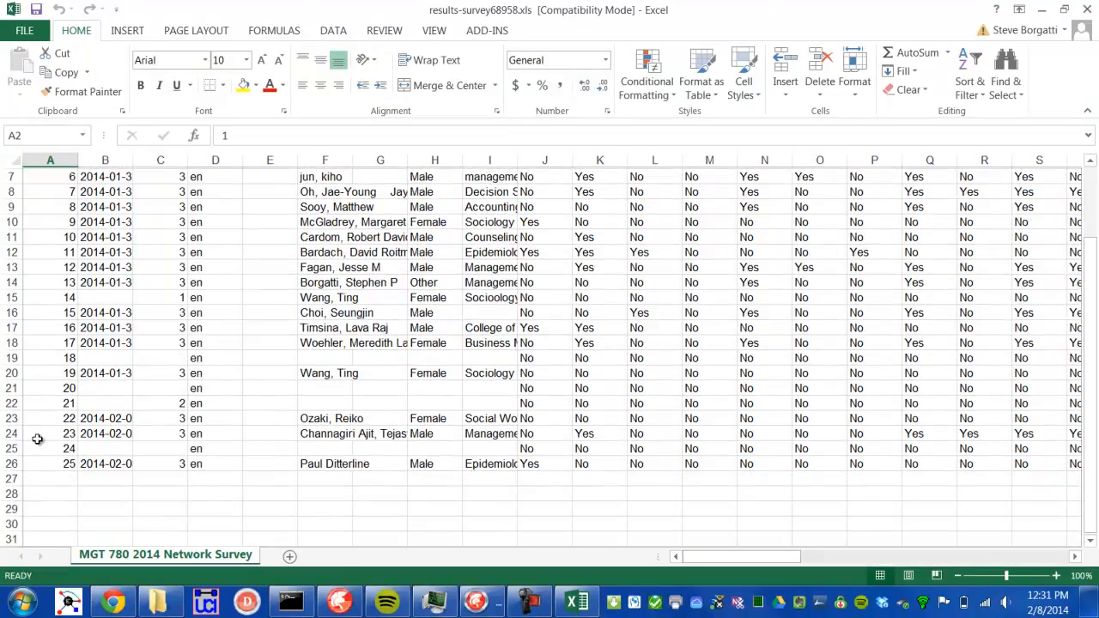
scroll(33, 453, "up", 2)
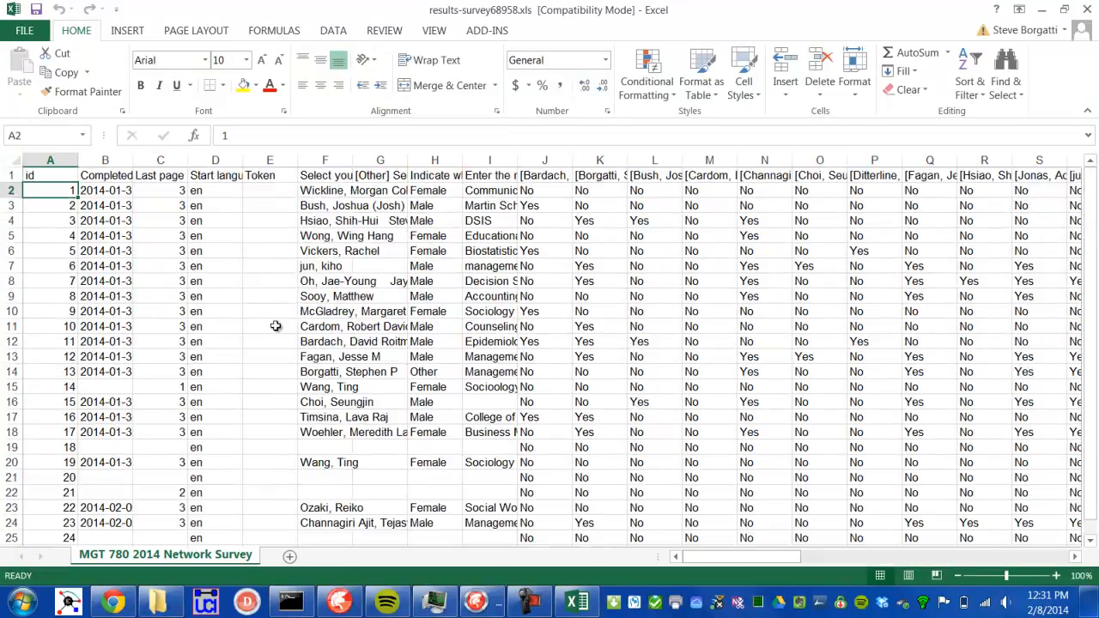
left_click(330, 176)
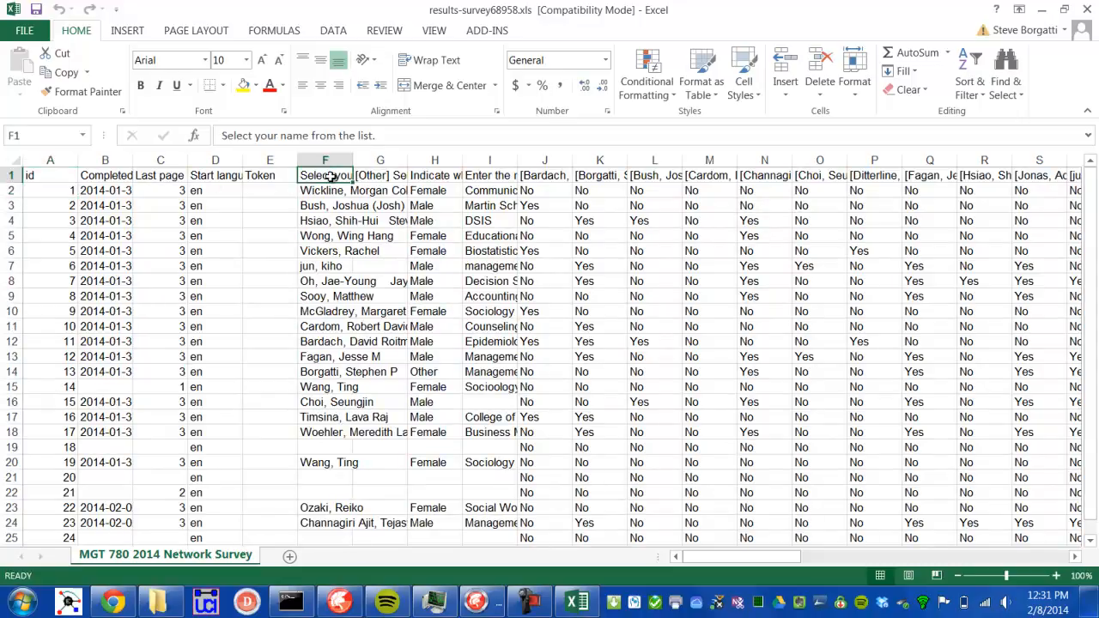
key("Right")
key("Right")
key("Right")
key("Right")
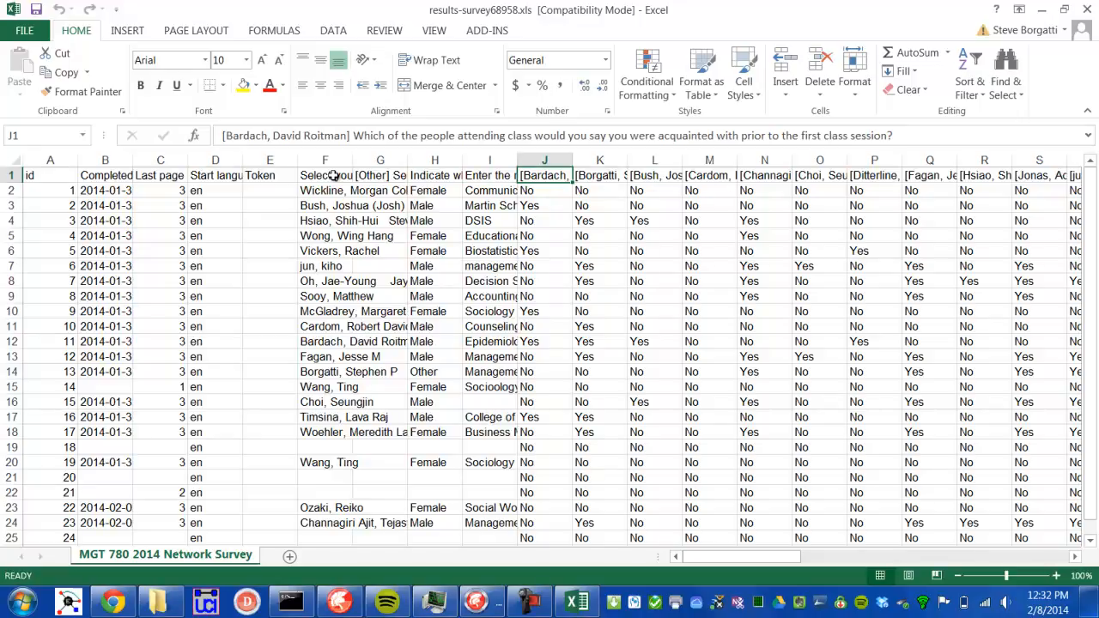
key("Left")
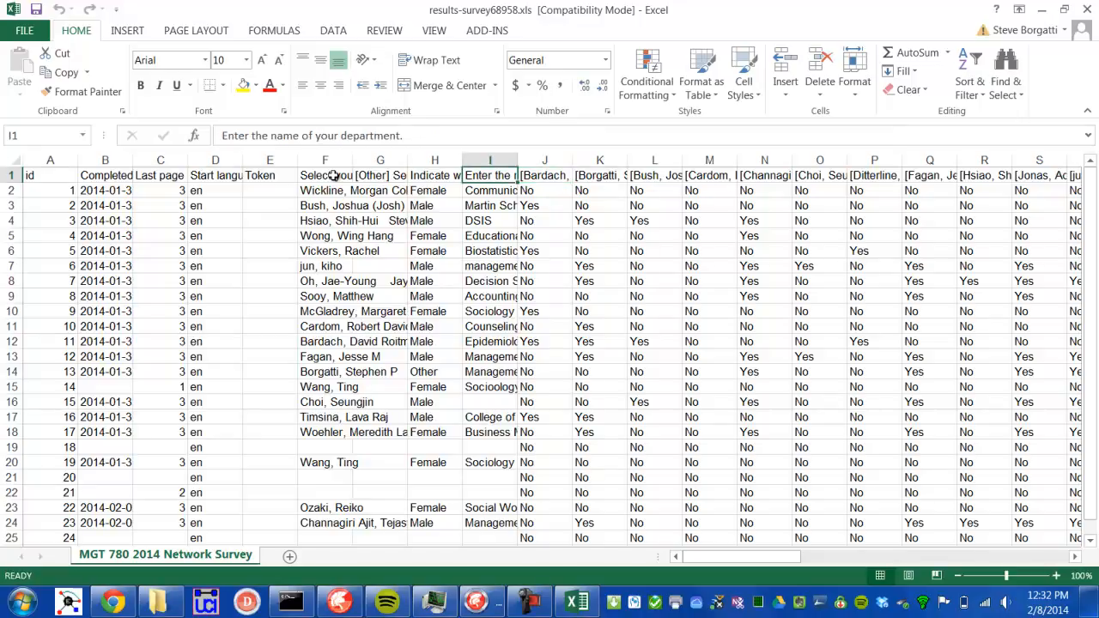
key("Left")
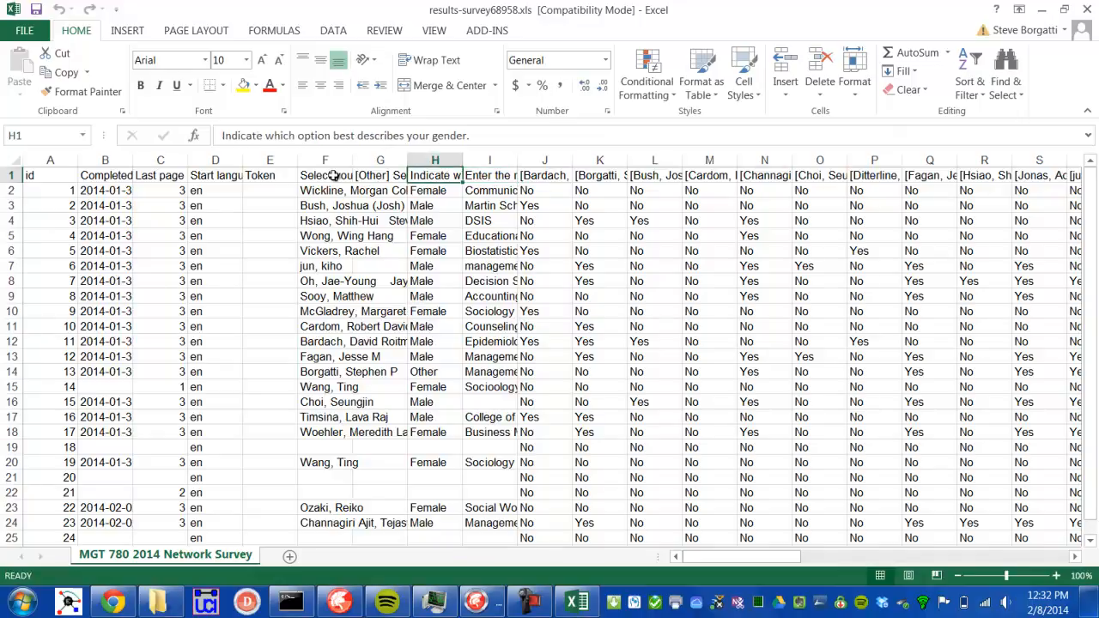
key("Right")
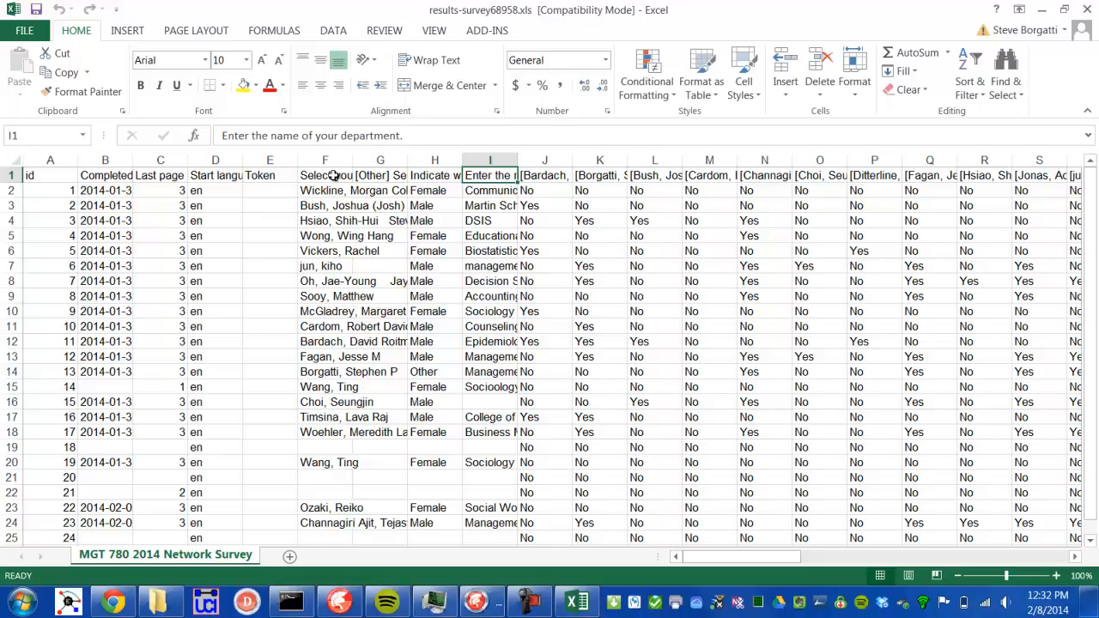
Step: Copy the respondent name column F1:F26 into column A of a new worksheet
left_click(326, 176)
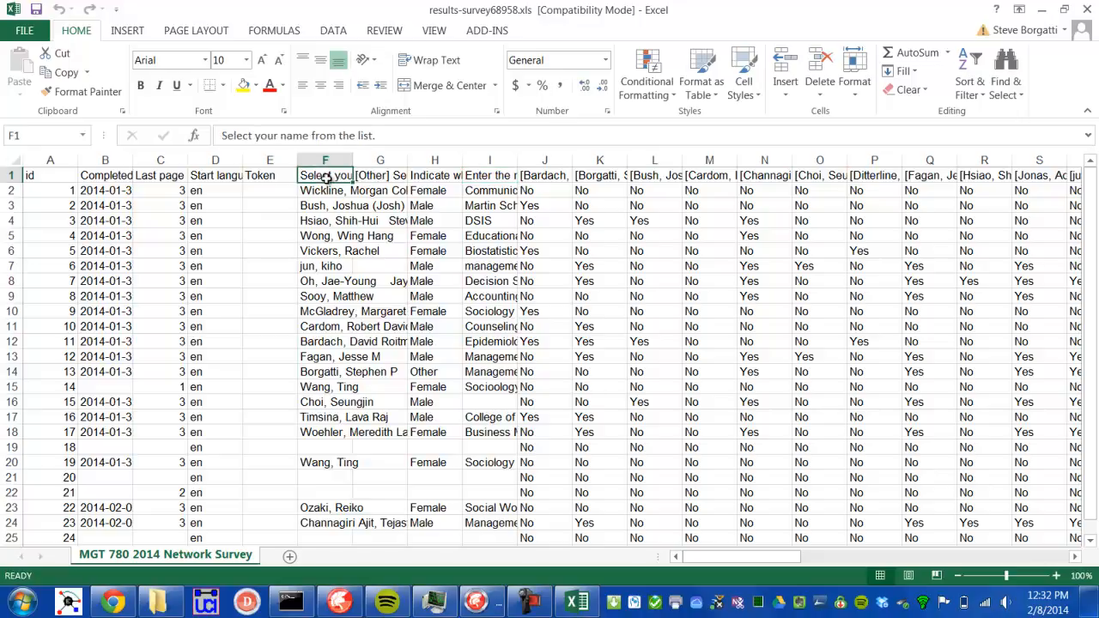
key("shift+Down")
key("shift+Down")
key("shift+Down")
key("shift+Down")
key("shift+Down")
key("shift+Down")
key("shift+Down")
key("shift+Down")
key("shift+Down")
key("shift+Down")
key("shift+Down")
key("shift+Down")
key("shift+Down")
key("shift+Down")
key("shift+Down")
key("shift+Down")
key("shift+Down")
key("shift+Down")
key("shift+Down")
key("shift+Down")
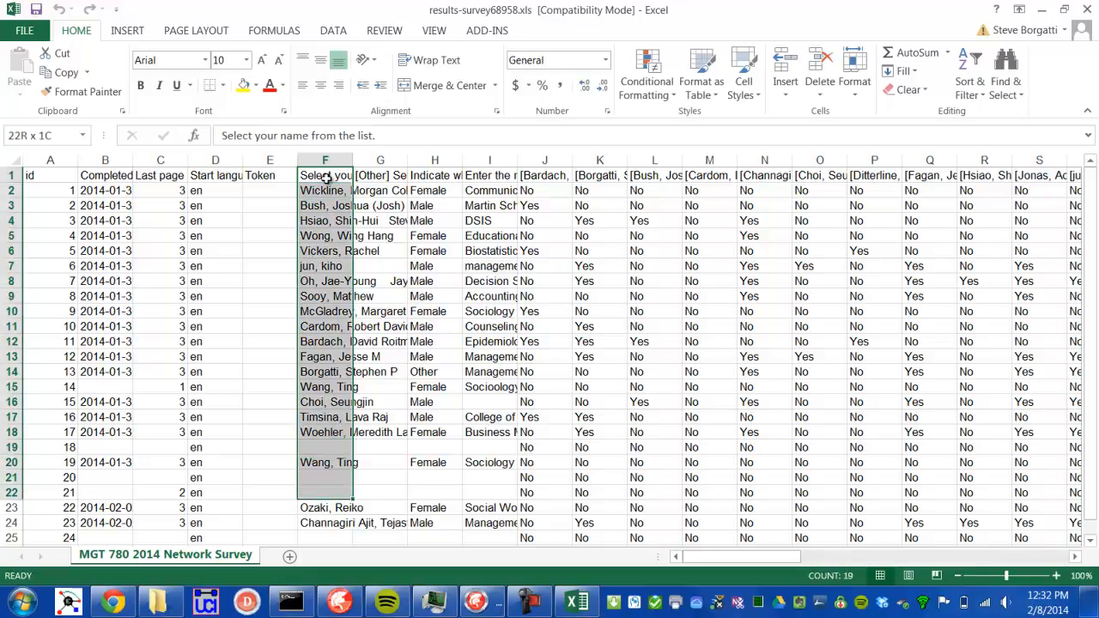
key("shift+Down")
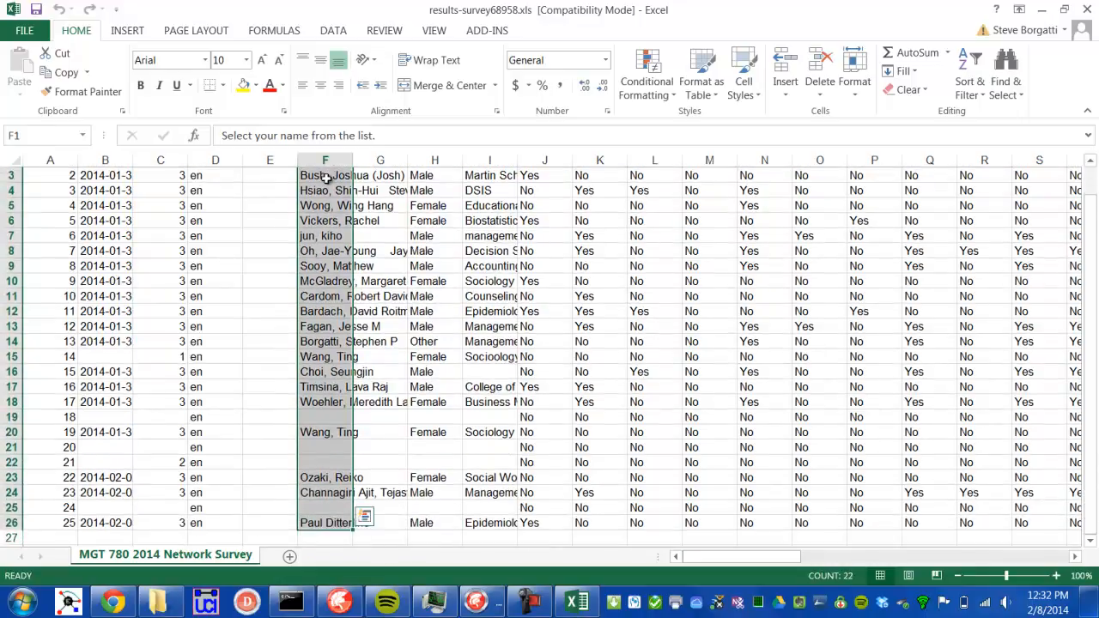
key("ctrl+c")
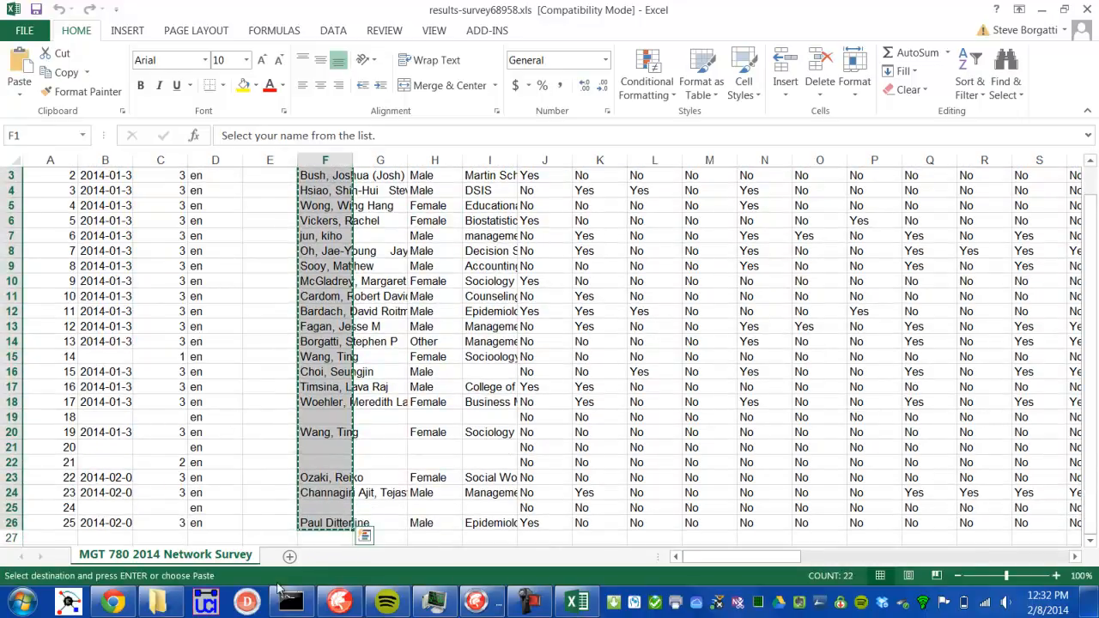
left_click(288, 557)
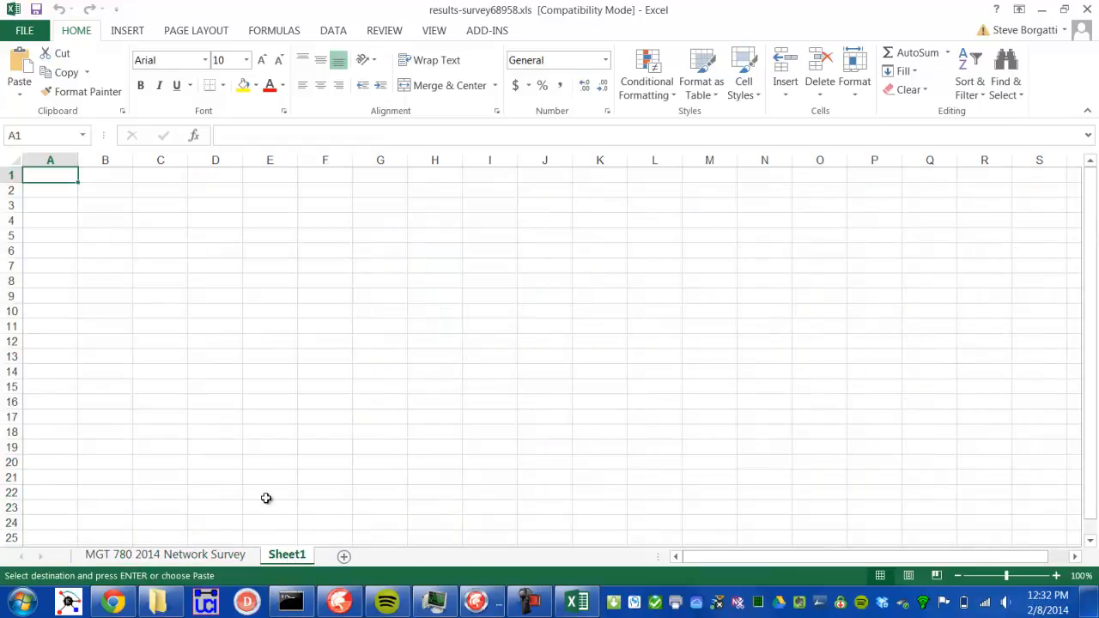
key("ctrl+v")
Step: Copy the prior-acquaintance question columns J1:AH26 from the survey sheet into Sheet1 starting at B1
left_click(184, 556)
scroll(640, 245, "up", 1)
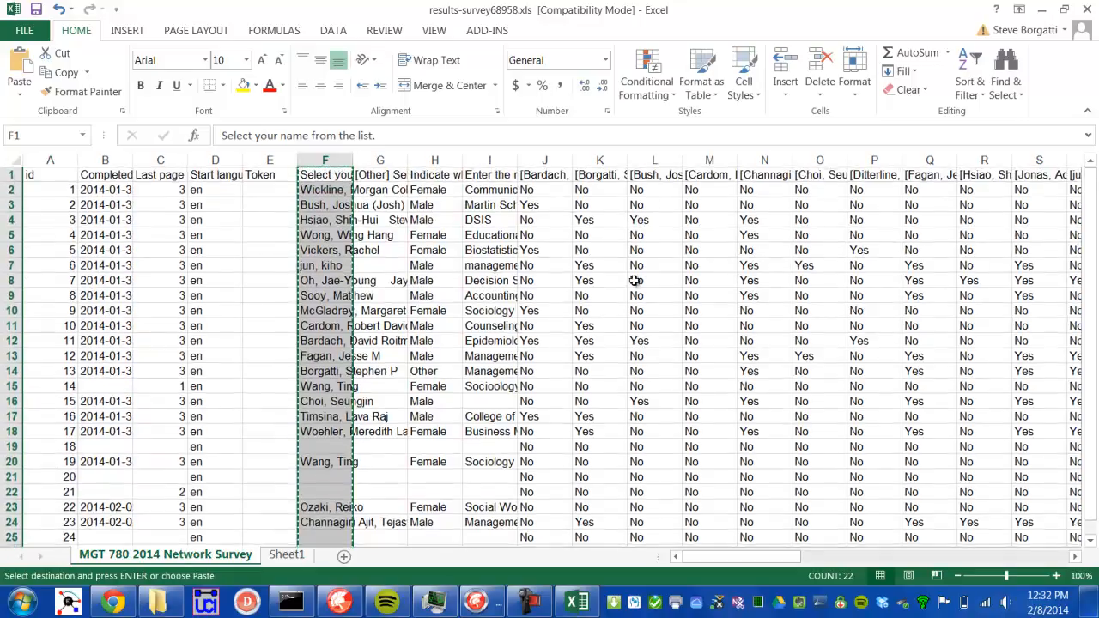
left_click(549, 177)
mouse_move(550, 177)
left_mouse_down()
mouse_move(1069, 177)
mouse_move(549, 177)
left_mouse_up()
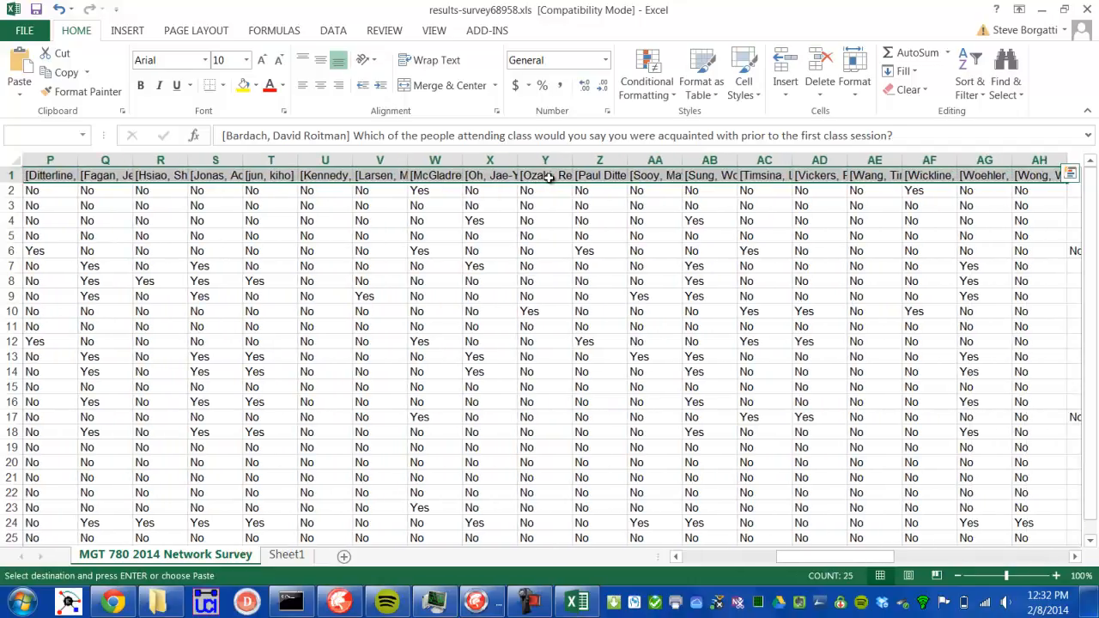
key("ctrl+shift+Down")
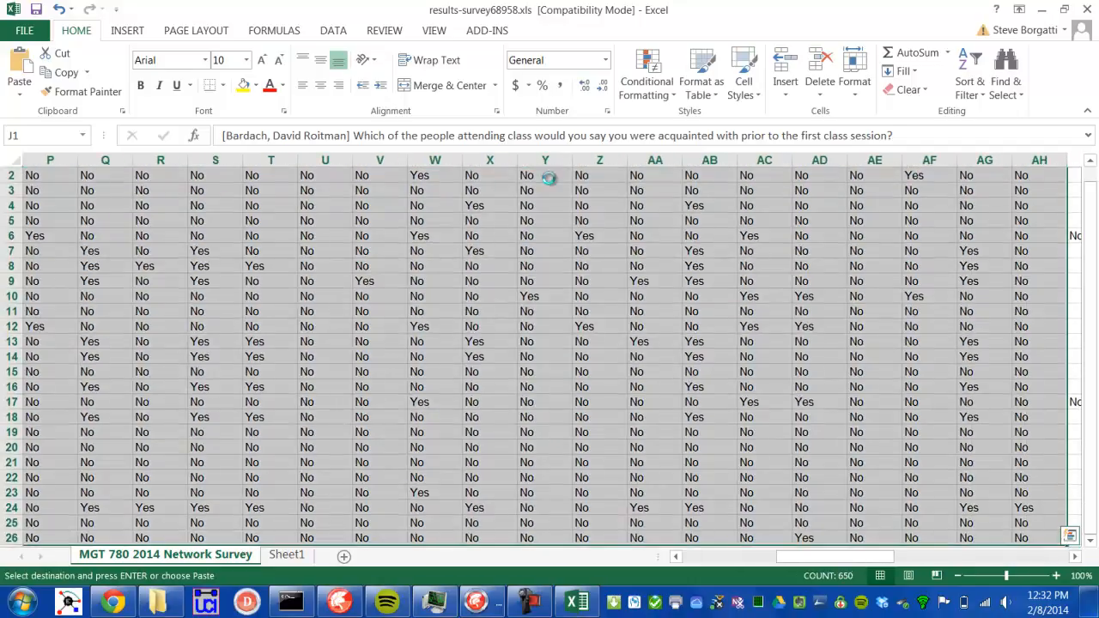
left_click(289, 555)
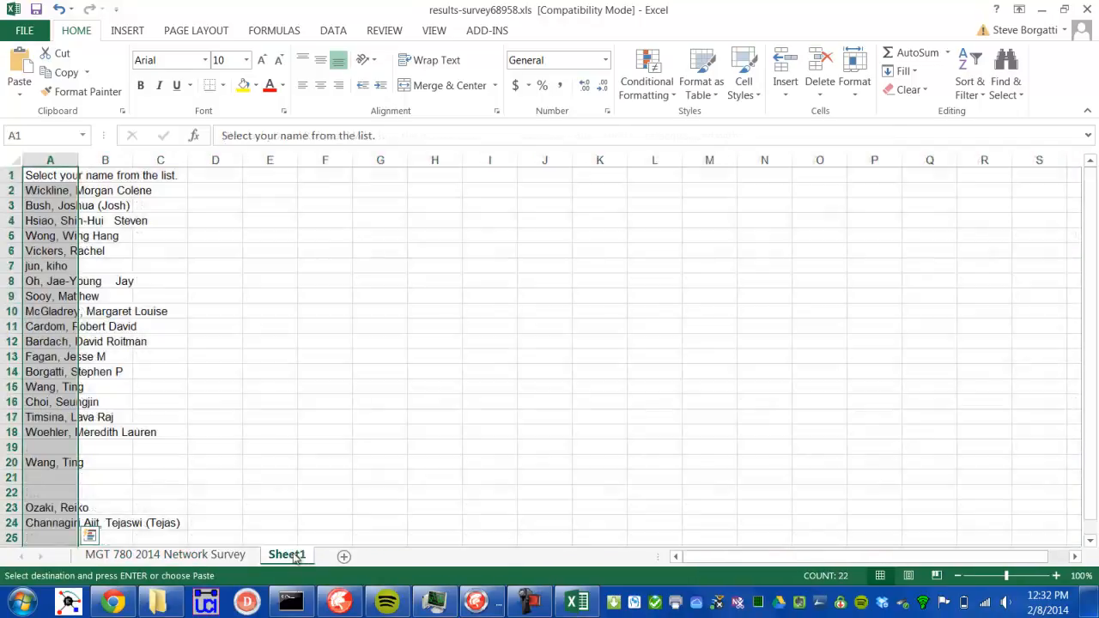
left_click(94, 176)
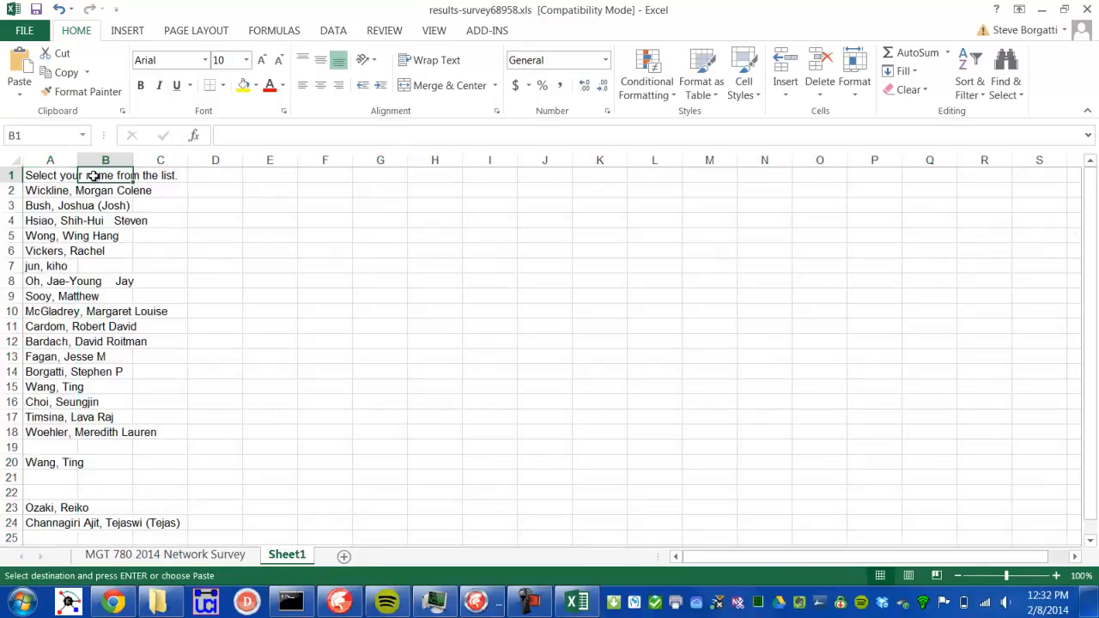
key("ctrl+v")
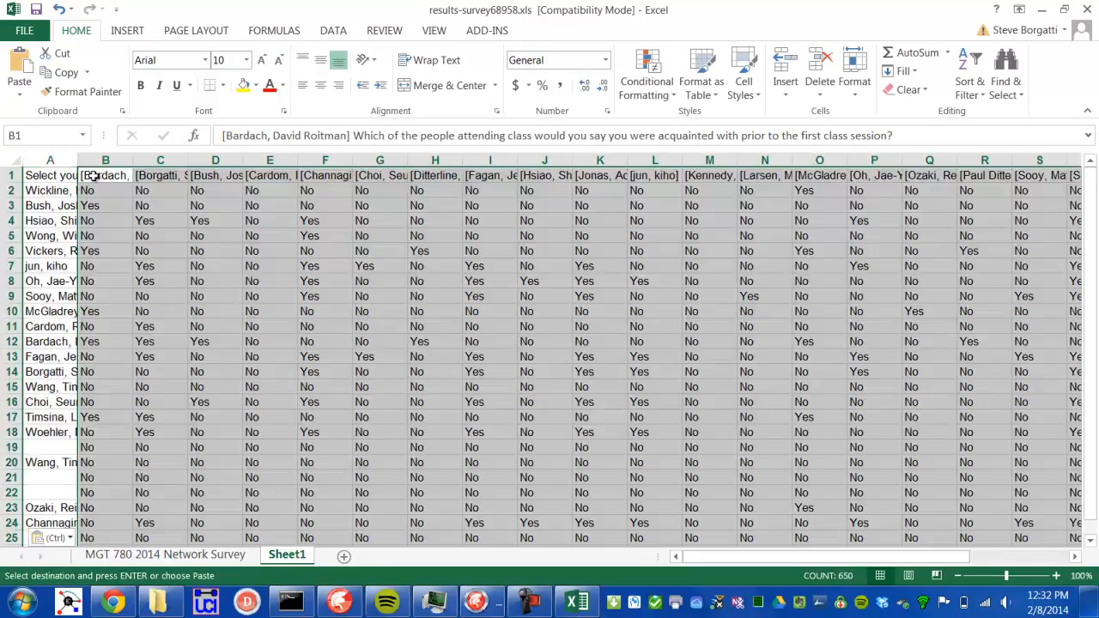
Step: Widen column A to show the respondent names and review the acquaintance question headers in C1 through G1
left_click(172, 210)
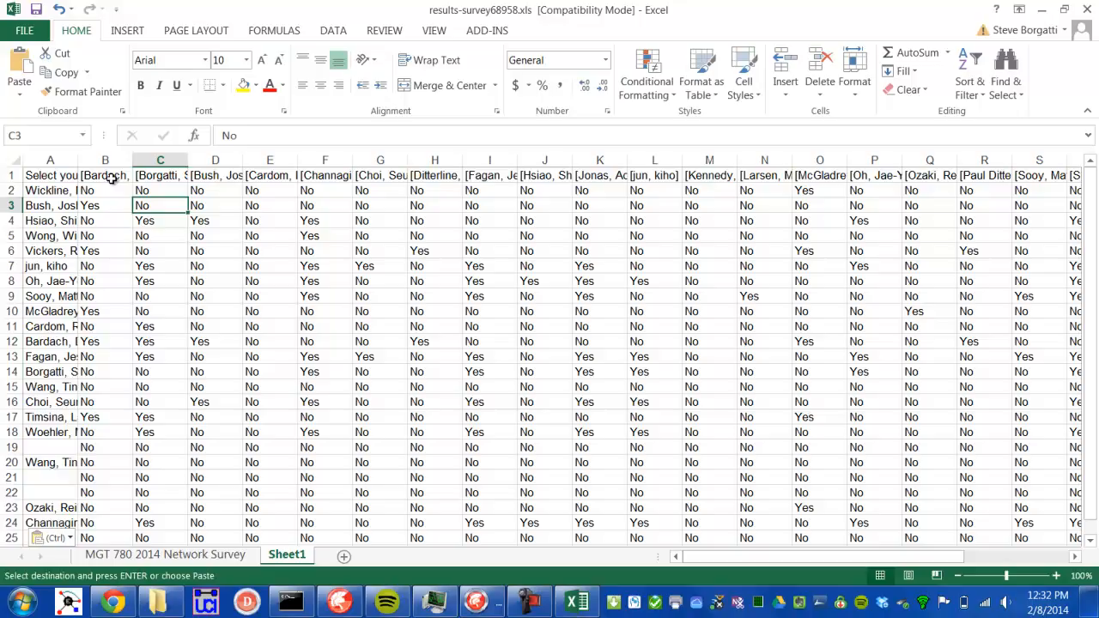
left_click_drag(76, 162, 161, 161)
left_click(256, 176)
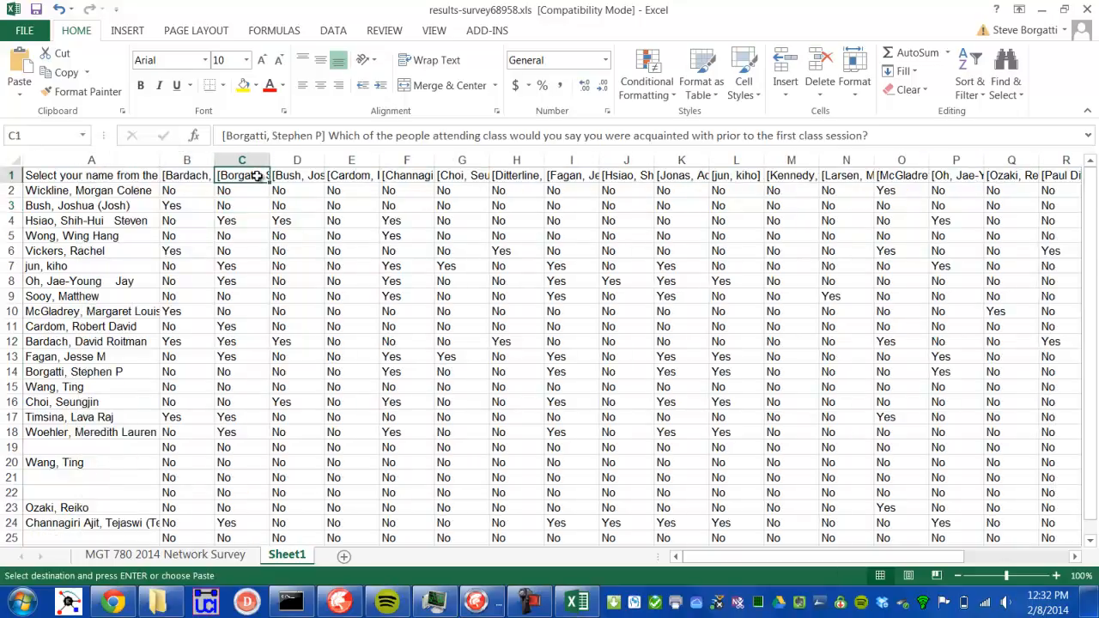
left_click(293, 176)
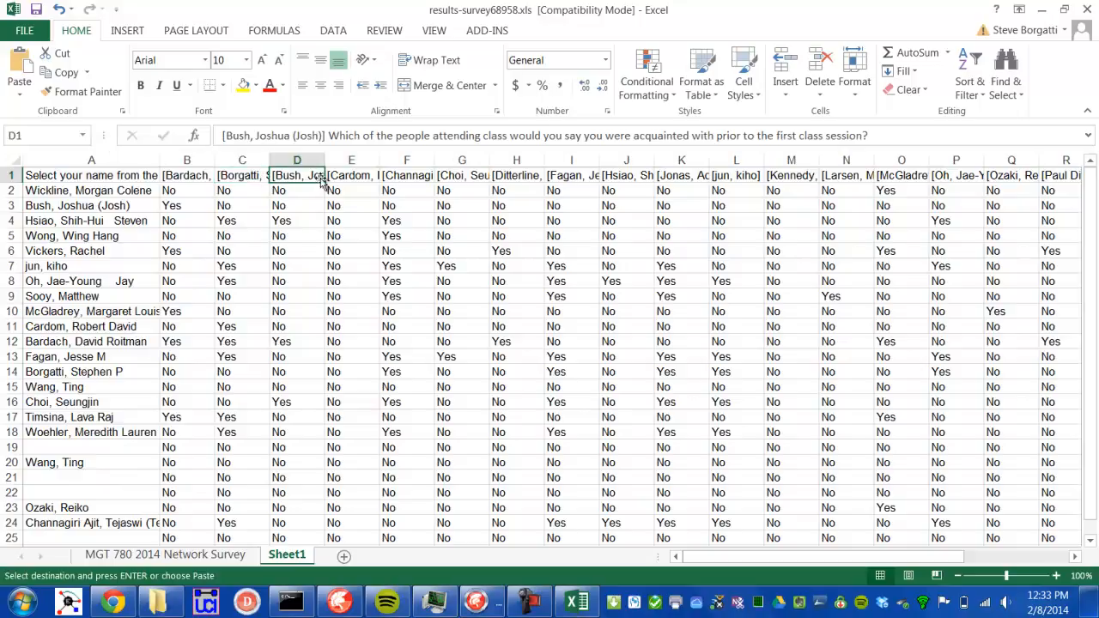
left_click(348, 177)
left_click(403, 177)
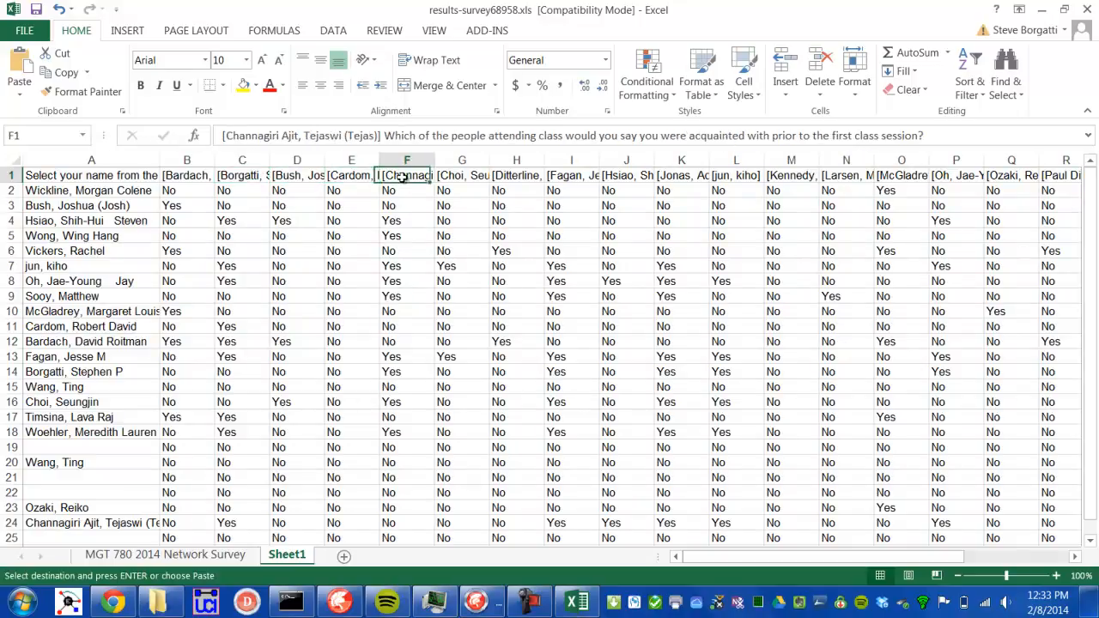
left_click(462, 176)
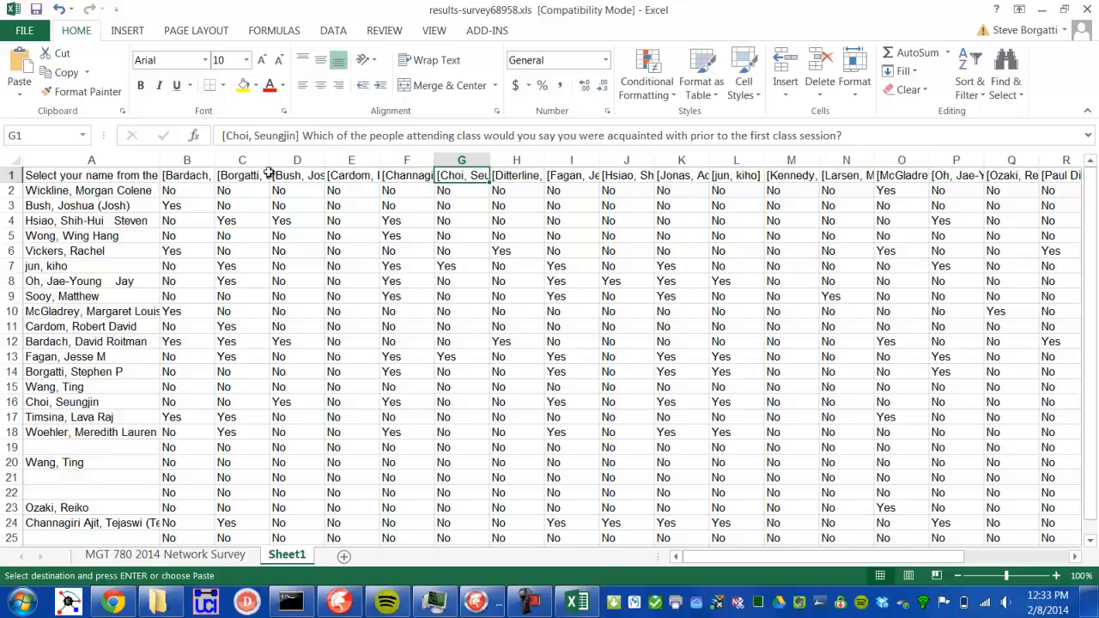
Step: Replace every ",*" in Sheet1 with nothing to strip everything after the surnames
left_click(184, 192)
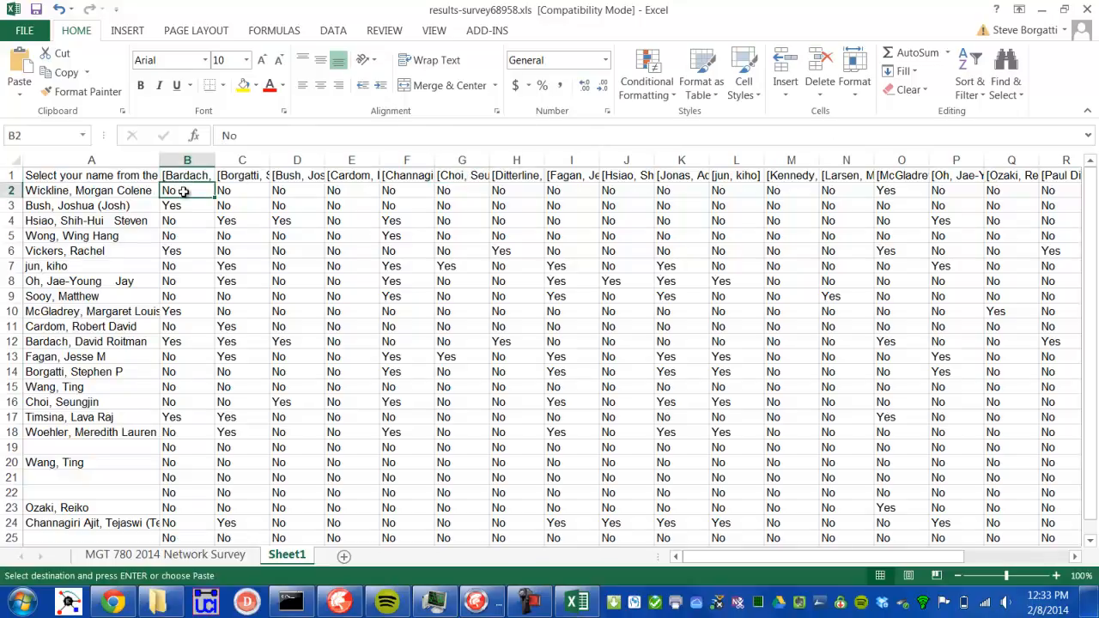
key("ctrl+h")
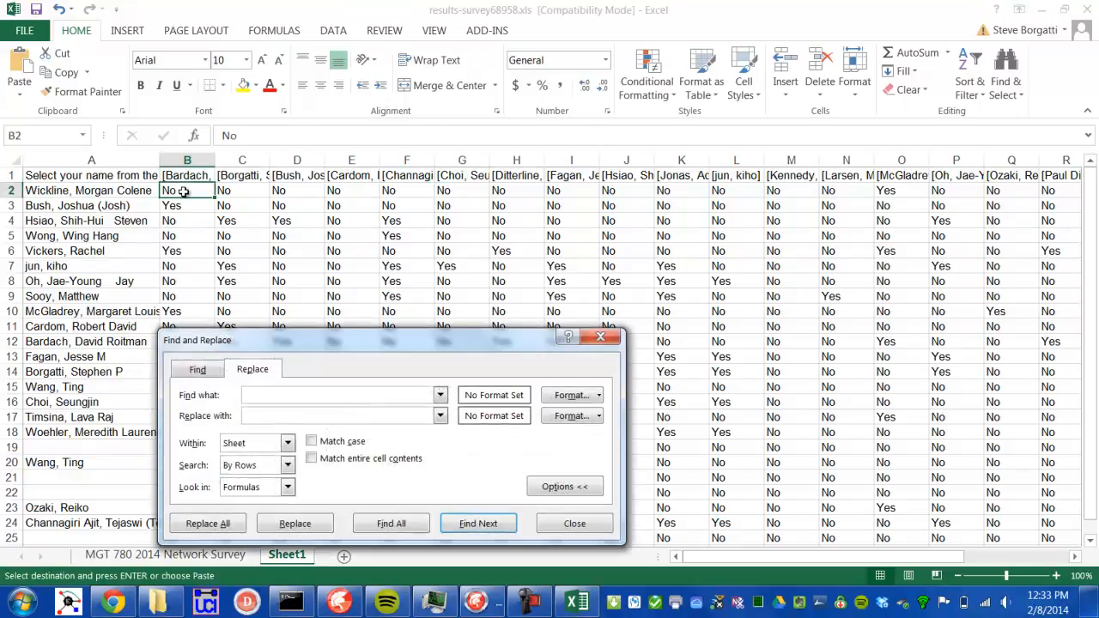
left_click_drag(334, 340, 441, 265)
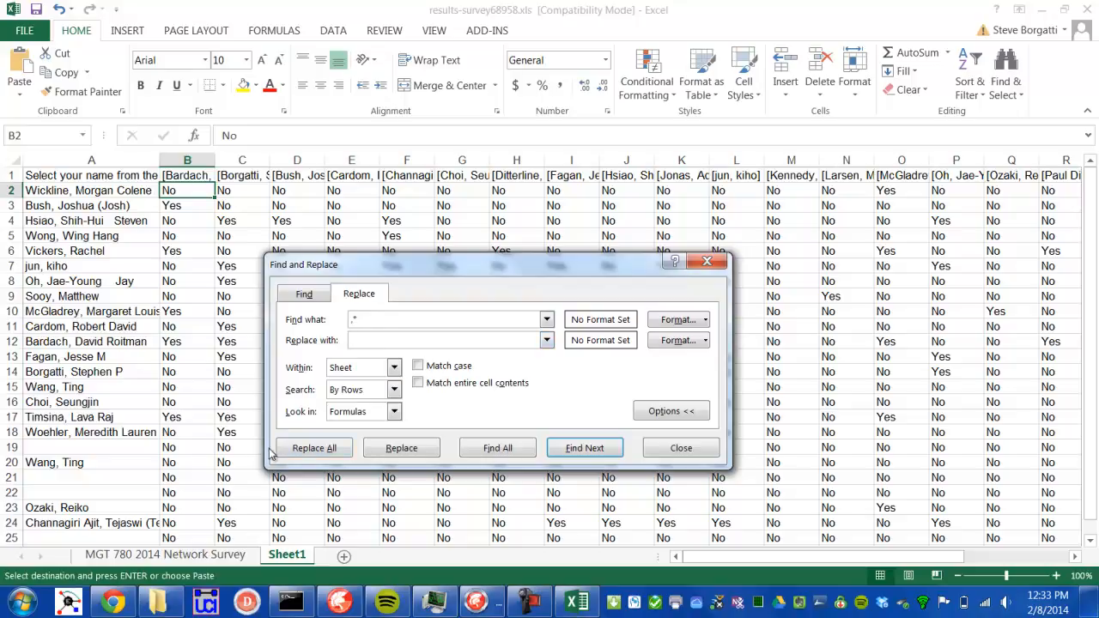
left_click(310, 451)
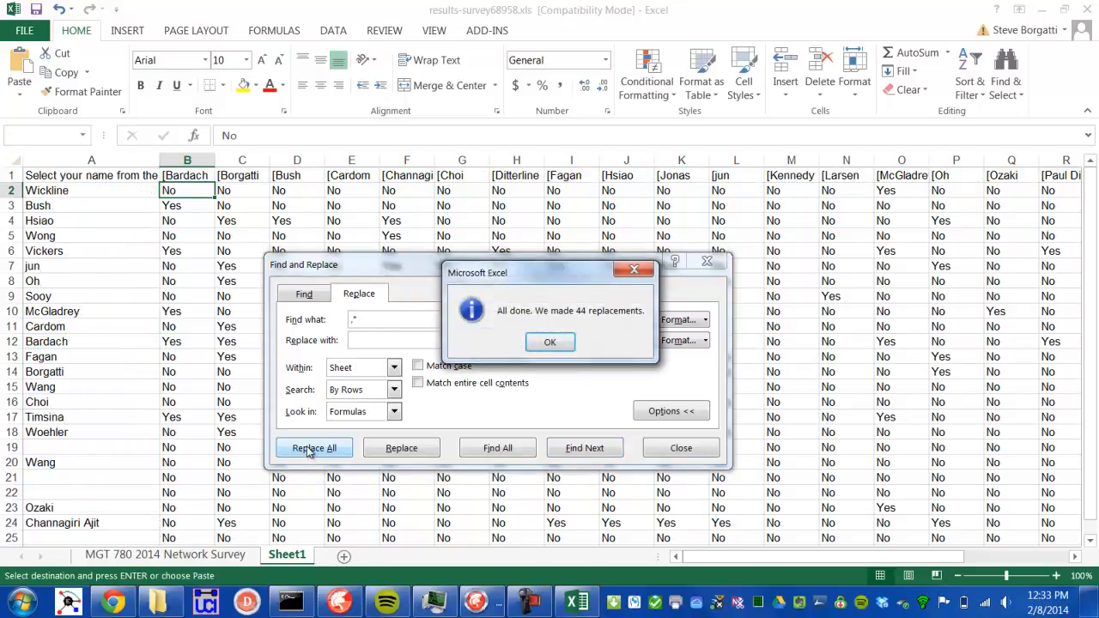
left_click(555, 341)
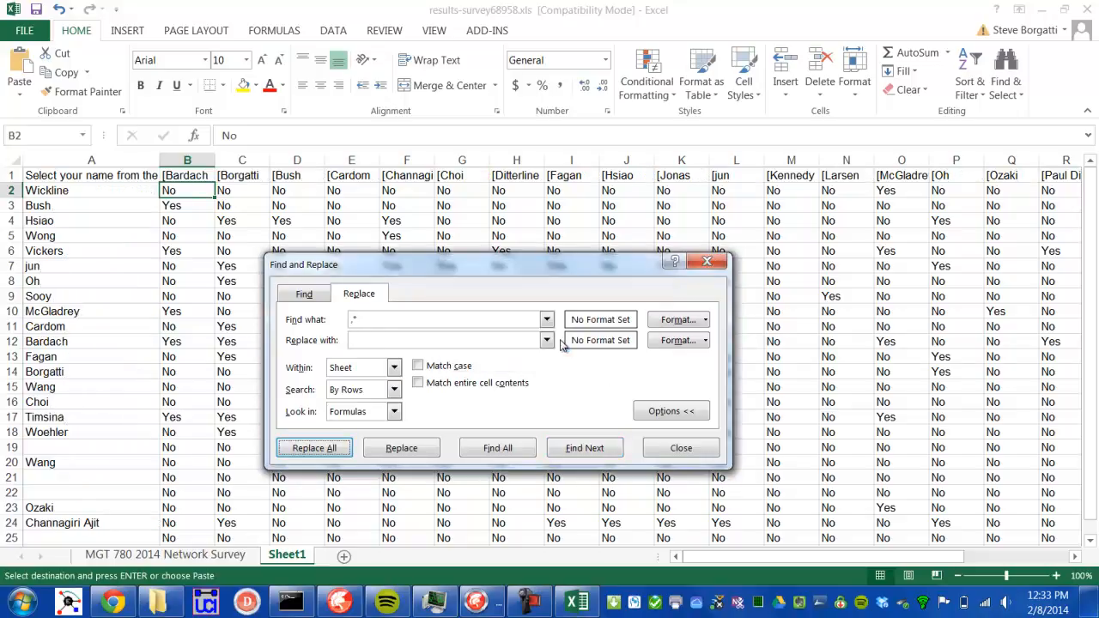
Step: Replace every "[" in Sheet1 with nothing to clean the column headers
left_click(362, 319)
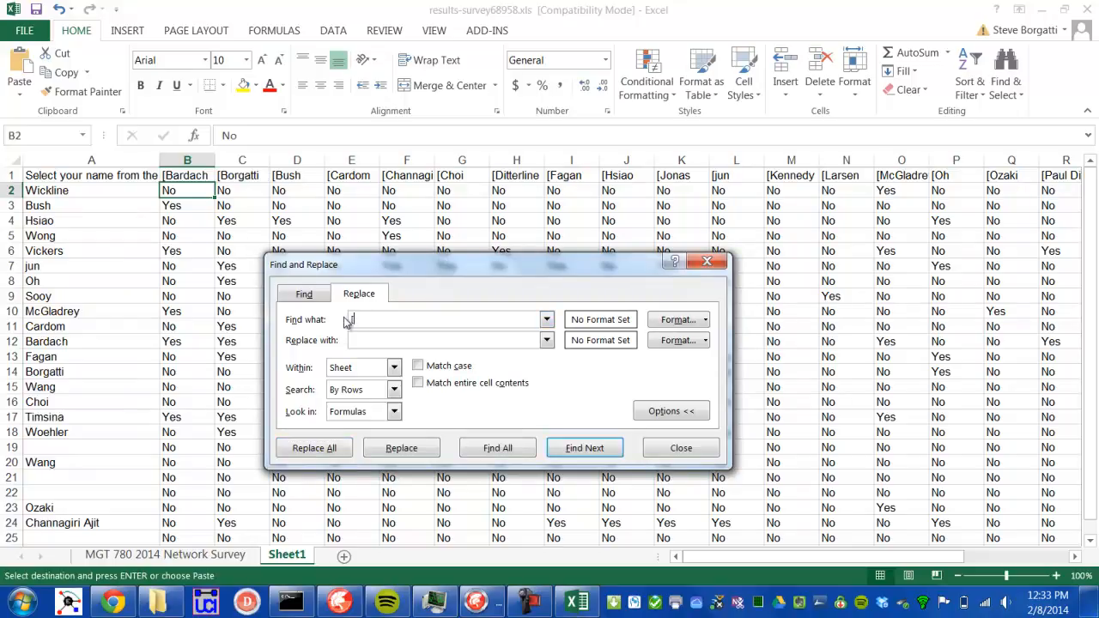
type("[")
left_click(318, 448)
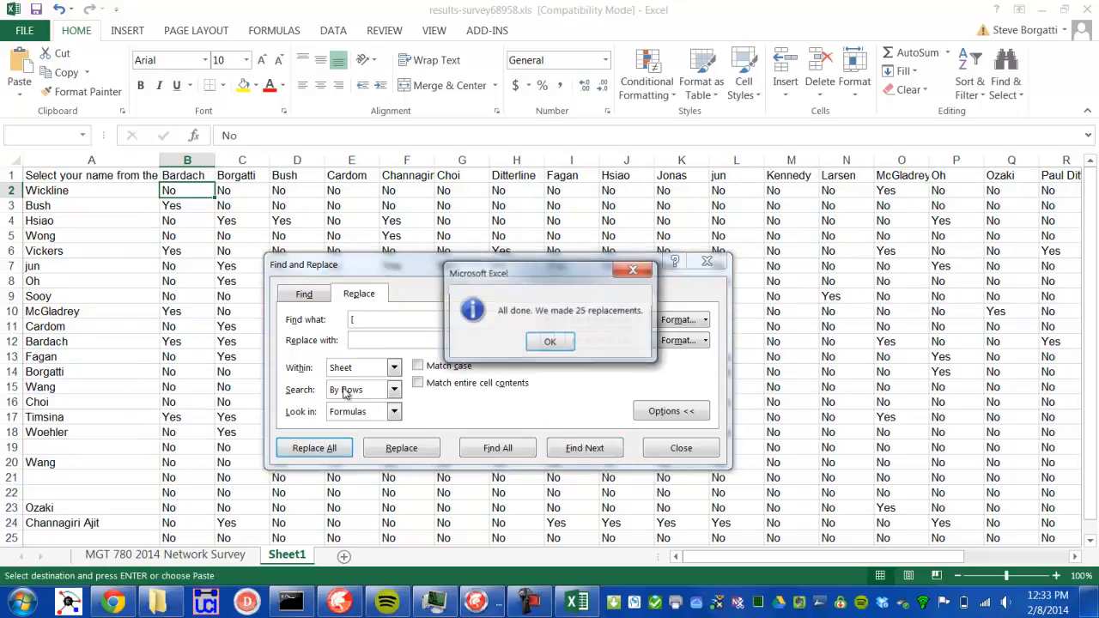
left_click(550, 343)
Step: Replace all Yes answers in Sheet1 with 1, matching entire cell contents
left_click(361, 321)
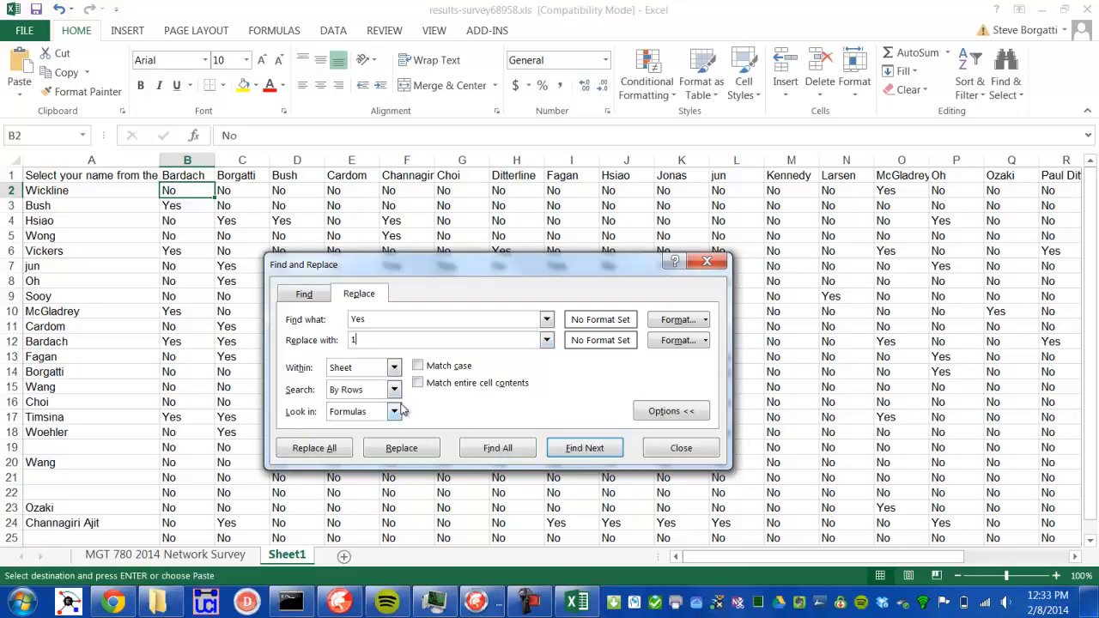
left_click(419, 384)
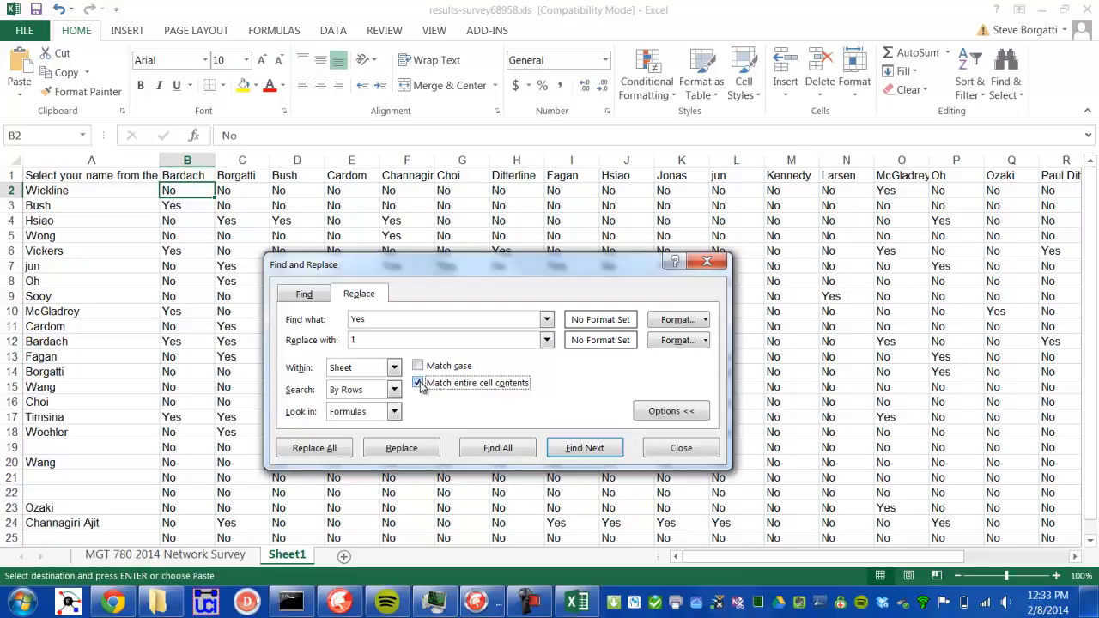
left_click(313, 450)
left_click(547, 341)
Step: Replace all No answers in Sheet1 with 0, matching entire cell contents, and turn that matching option off before closing the replacement
left_click_drag(404, 319, 339, 317)
type("No")
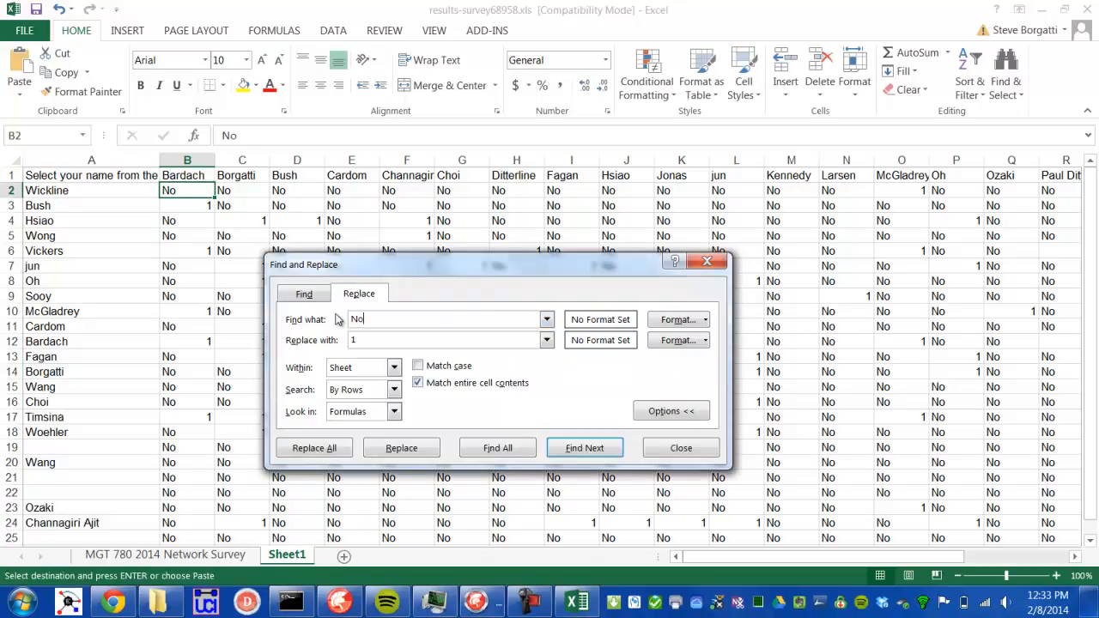
left_click_drag(349, 341, 433, 343)
type("0")
left_click(314, 453)
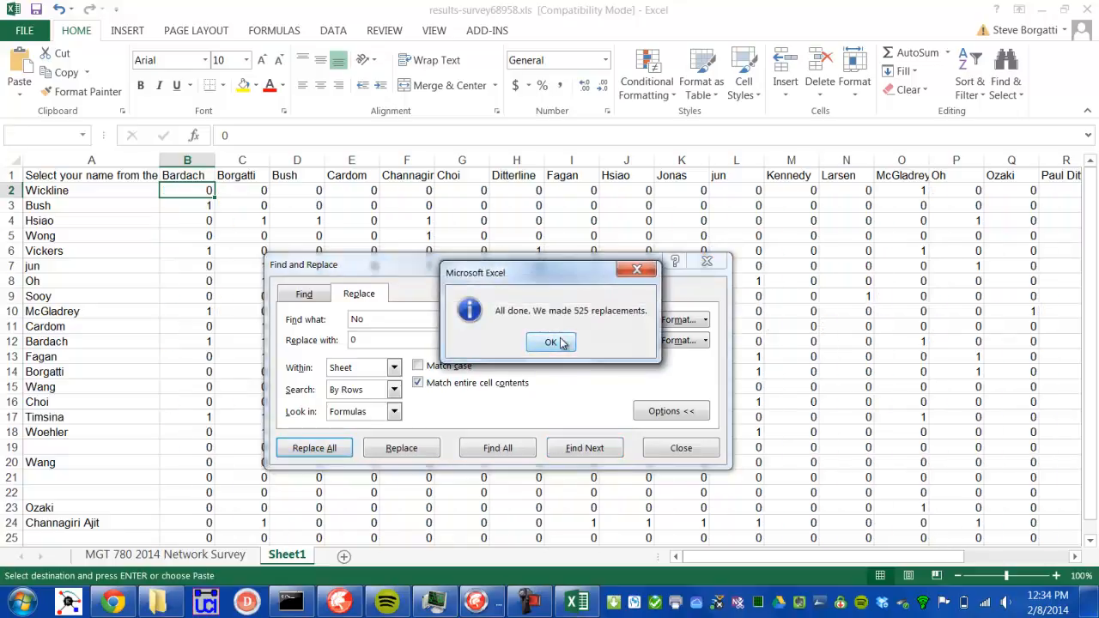
left_click(551, 342)
left_click(419, 383)
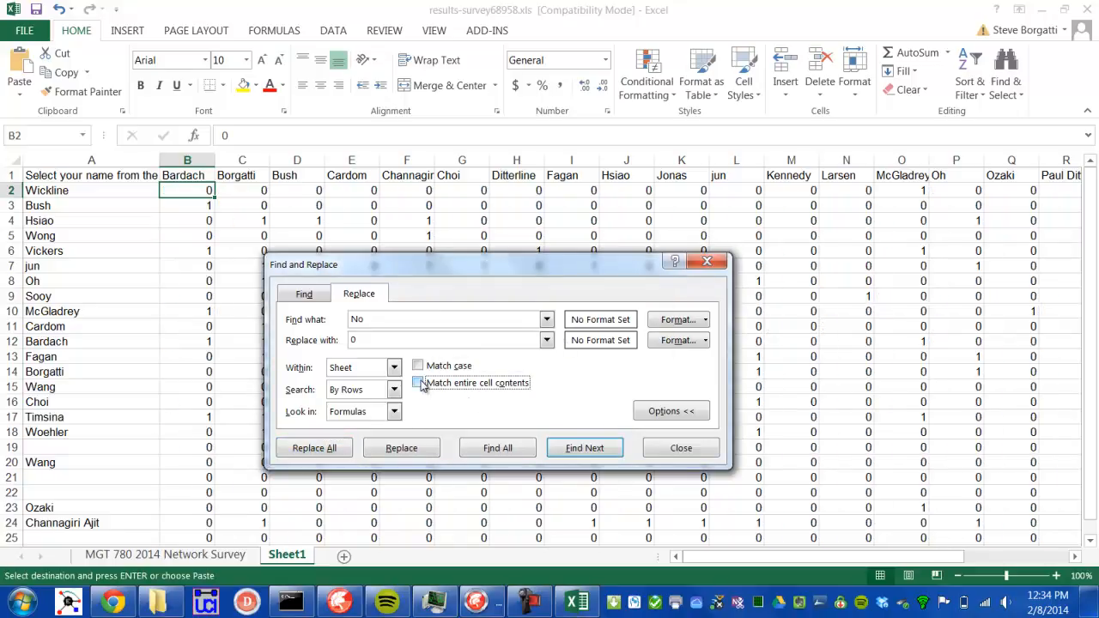
left_click(671, 453)
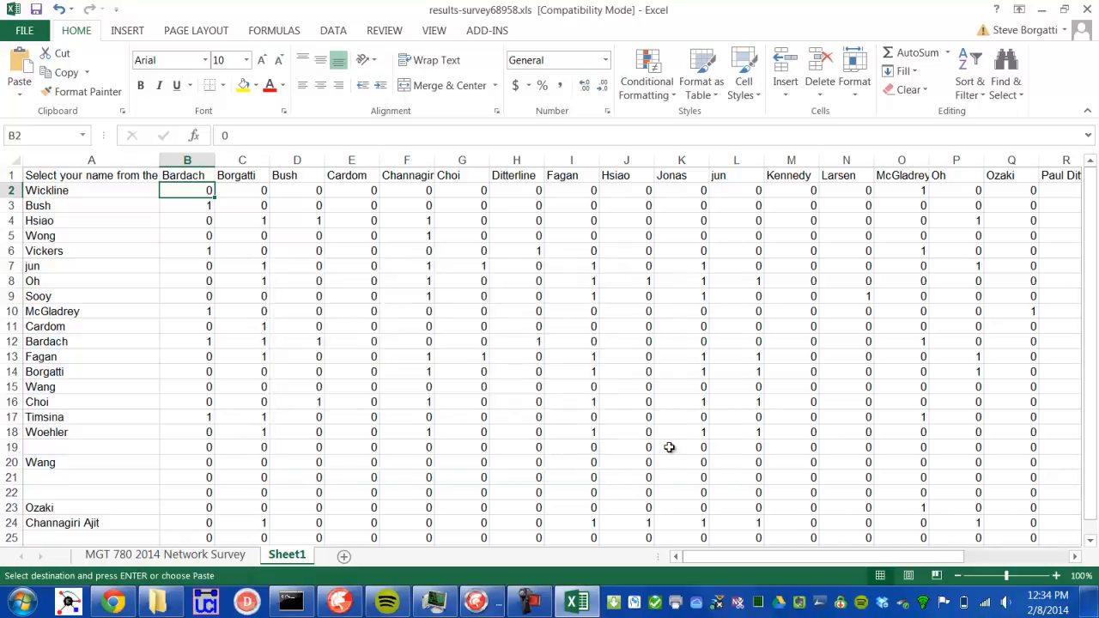
Step: Examine the blank respondent names in column A and compare the order of the row names with the column headers
scroll(70, 371, "down", 2)
left_click(54, 358)
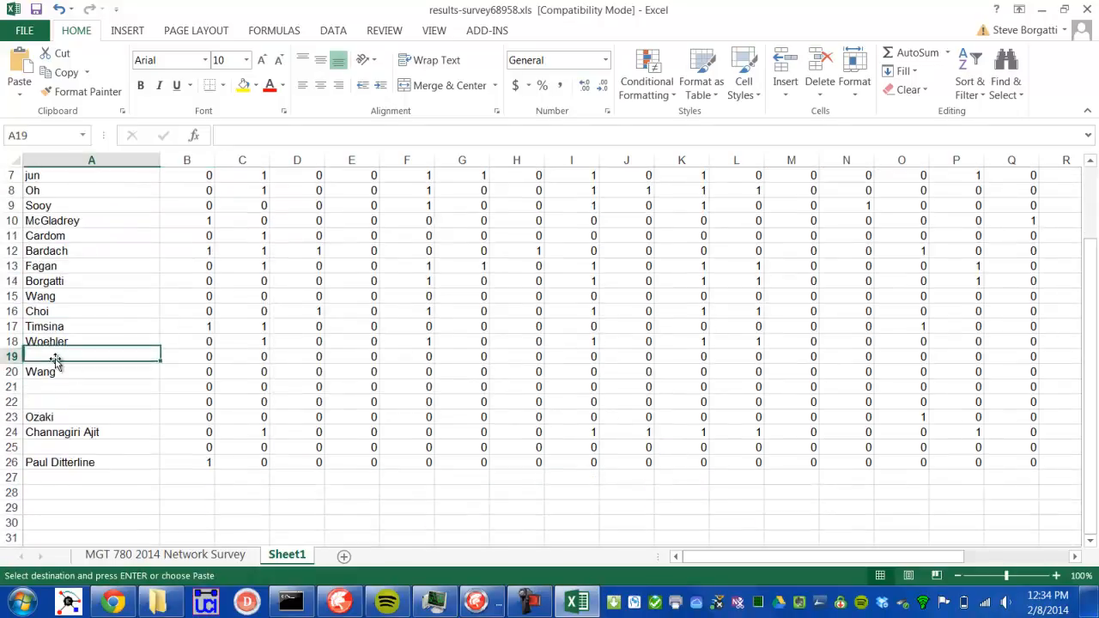
left_click(57, 391)
left_click(56, 401)
left_click(59, 386)
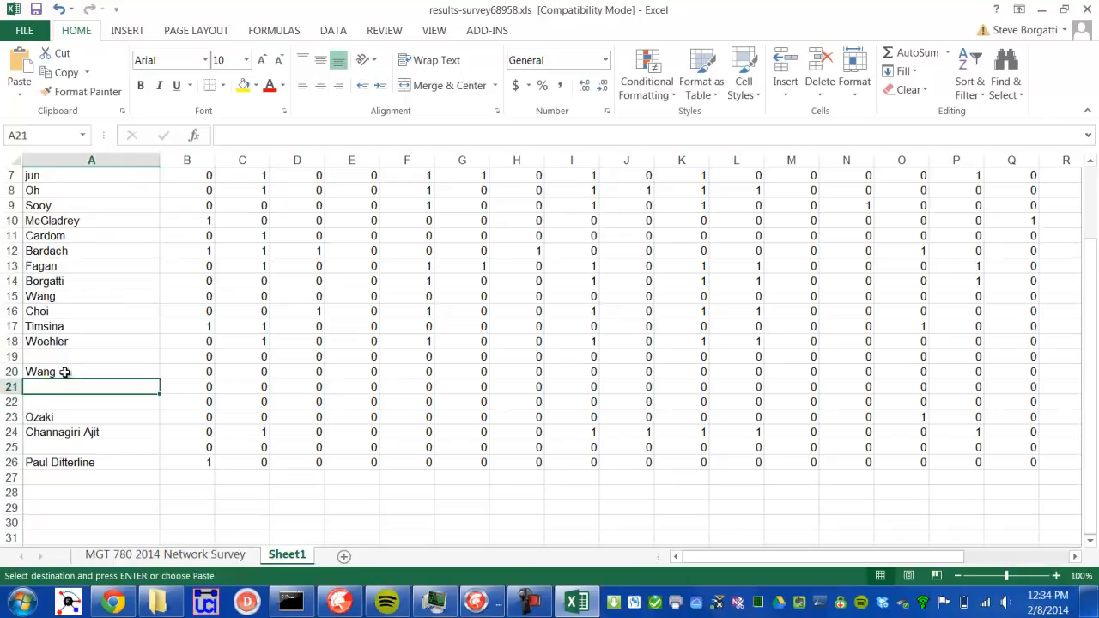
left_click(66, 359)
scroll(62, 356, "up", 2)
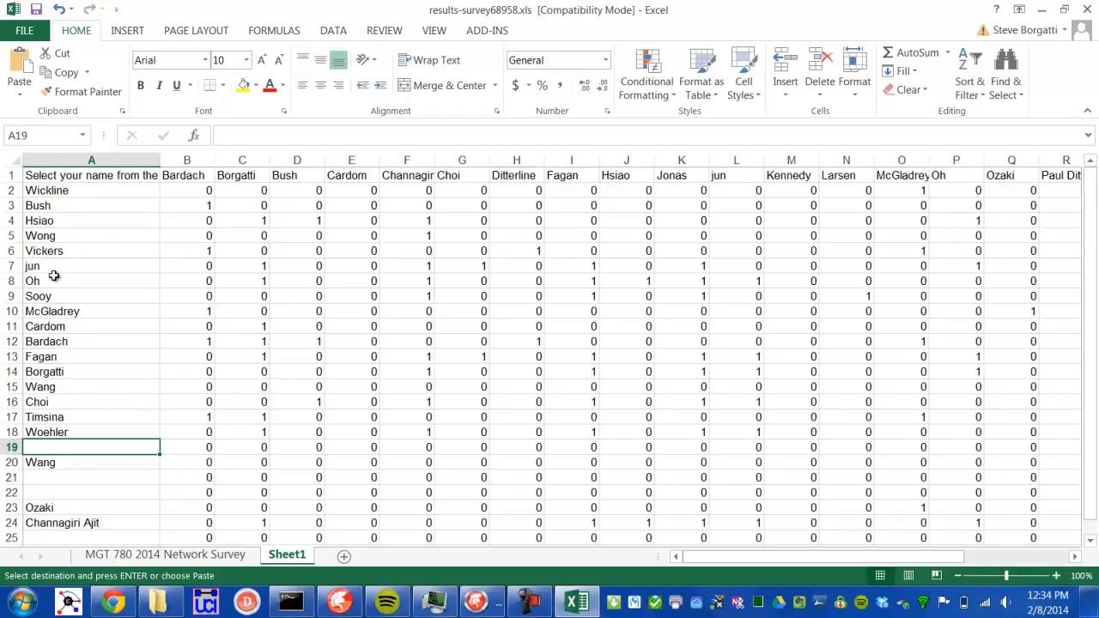
left_click(64, 233)
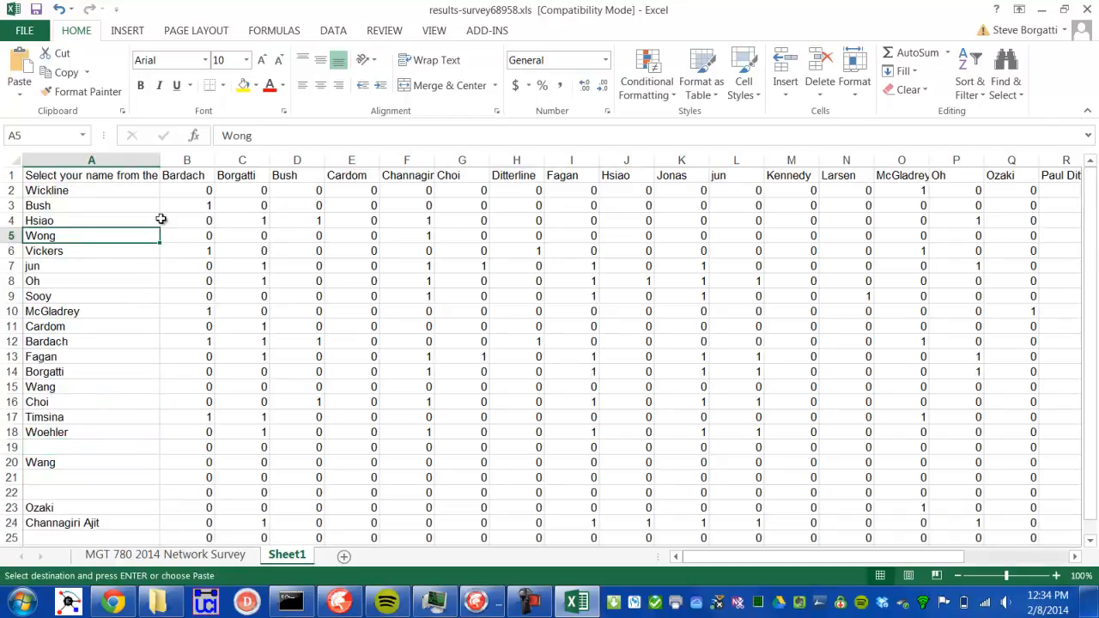
left_click(247, 176)
Step: Sort the data rows by the "Select your name from the list." column, A to Z, keeping row 1 as headers
left_click(92, 212)
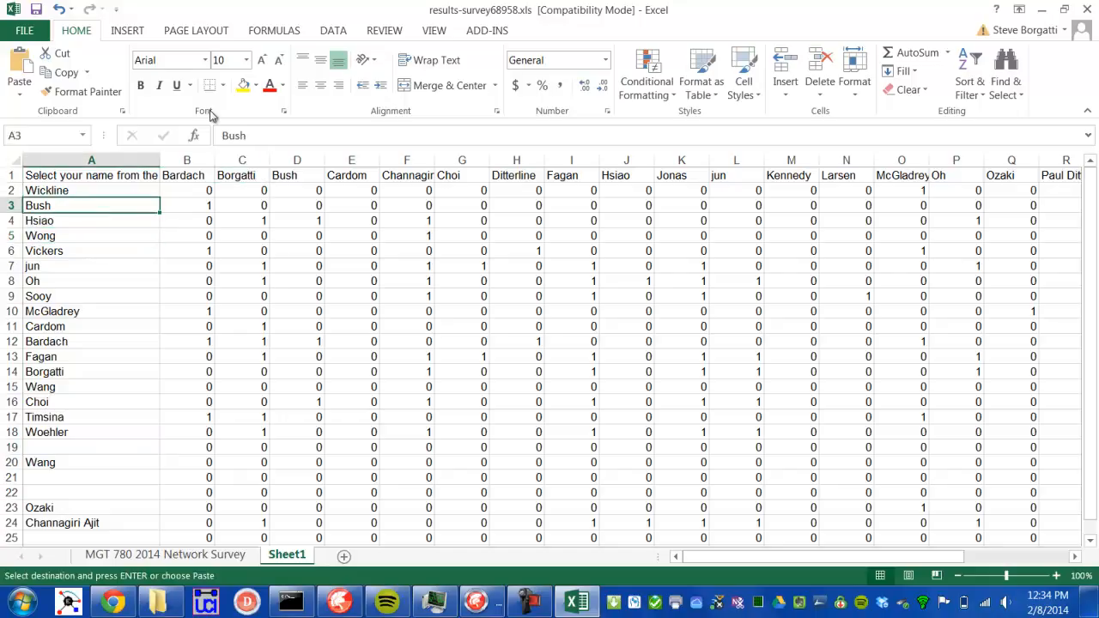
left_click(333, 32)
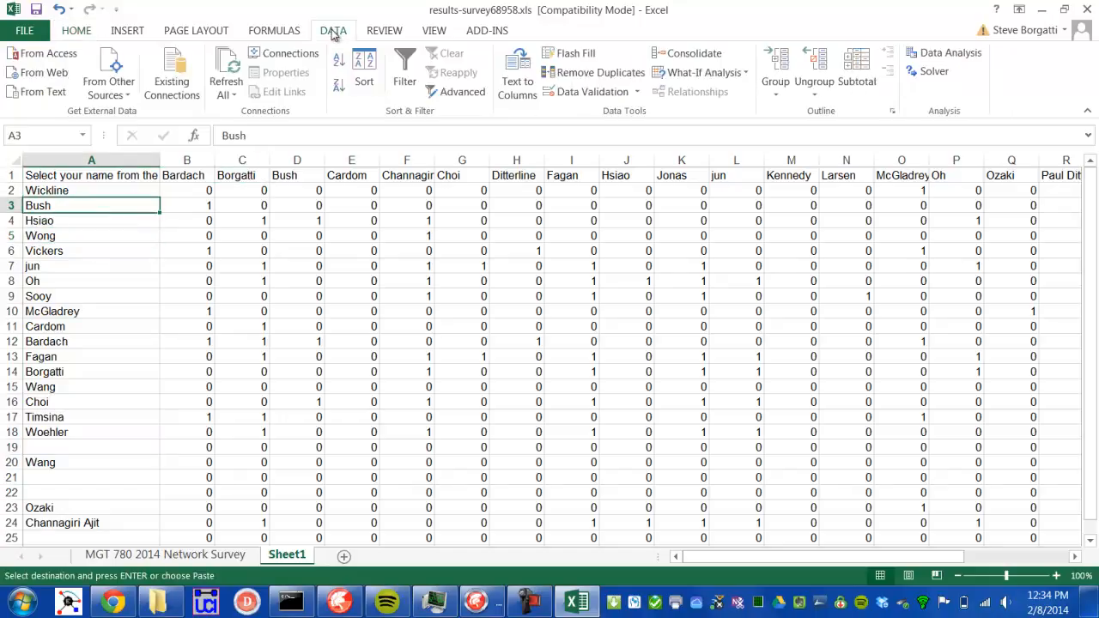
left_click(364, 75)
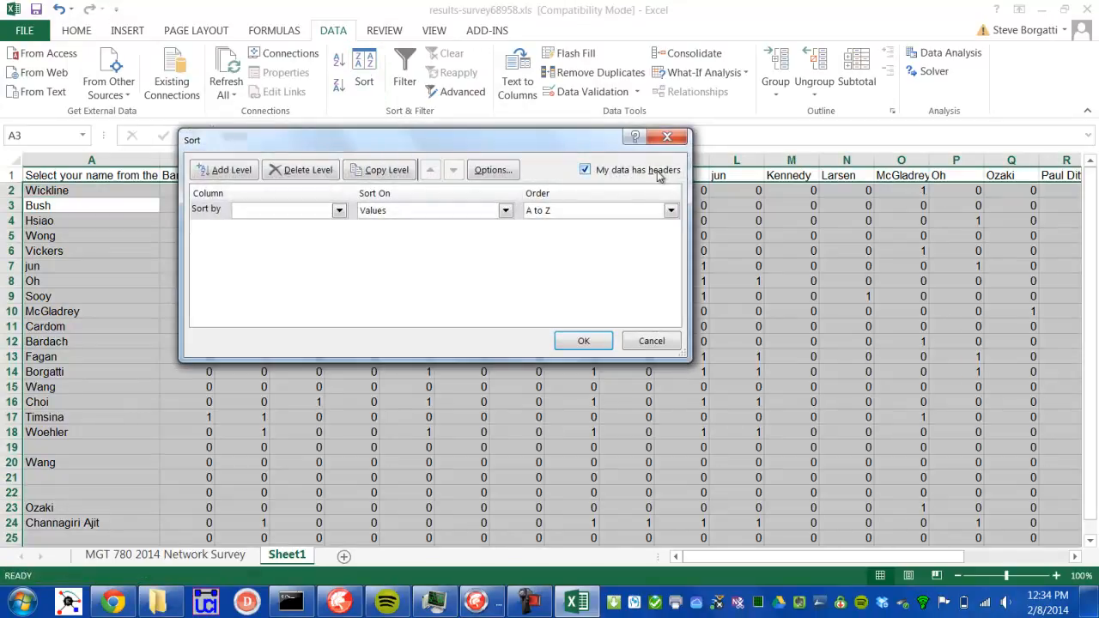
left_click(340, 210)
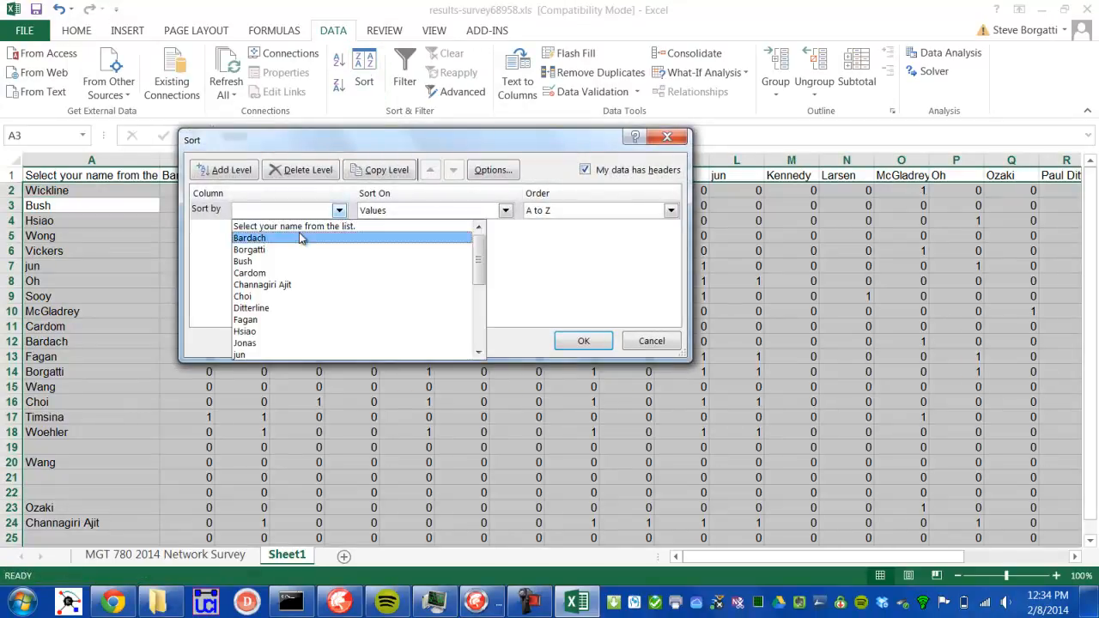
left_click(307, 226)
left_click(582, 341)
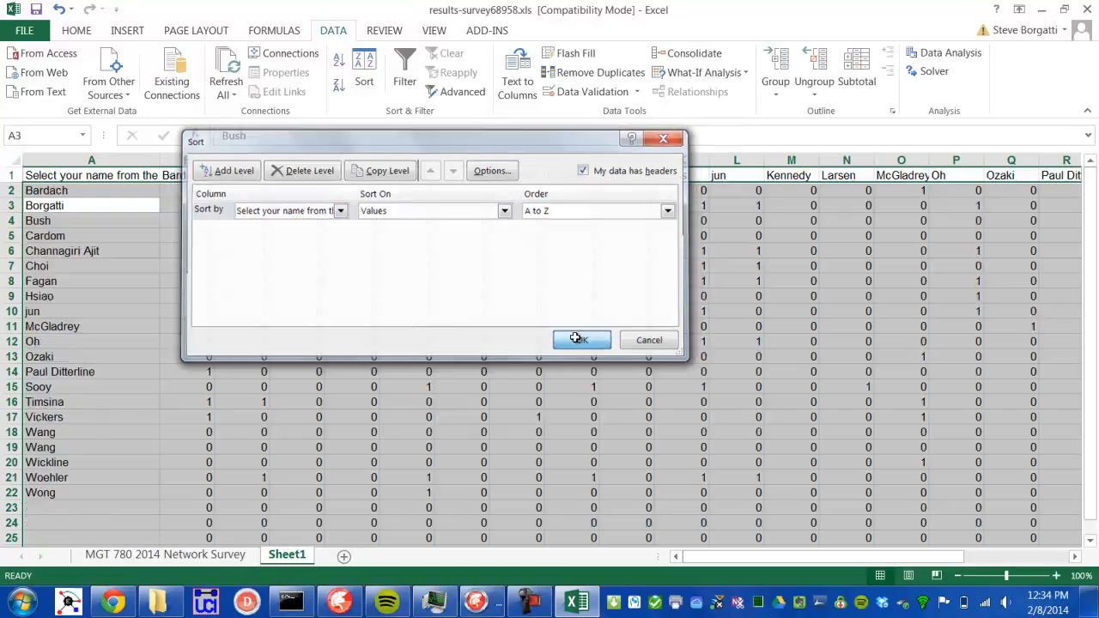
Step: Delete rows 23 through 26, the respondents without a name, from the end of the sorted data
scroll(23, 378, "down", 2)
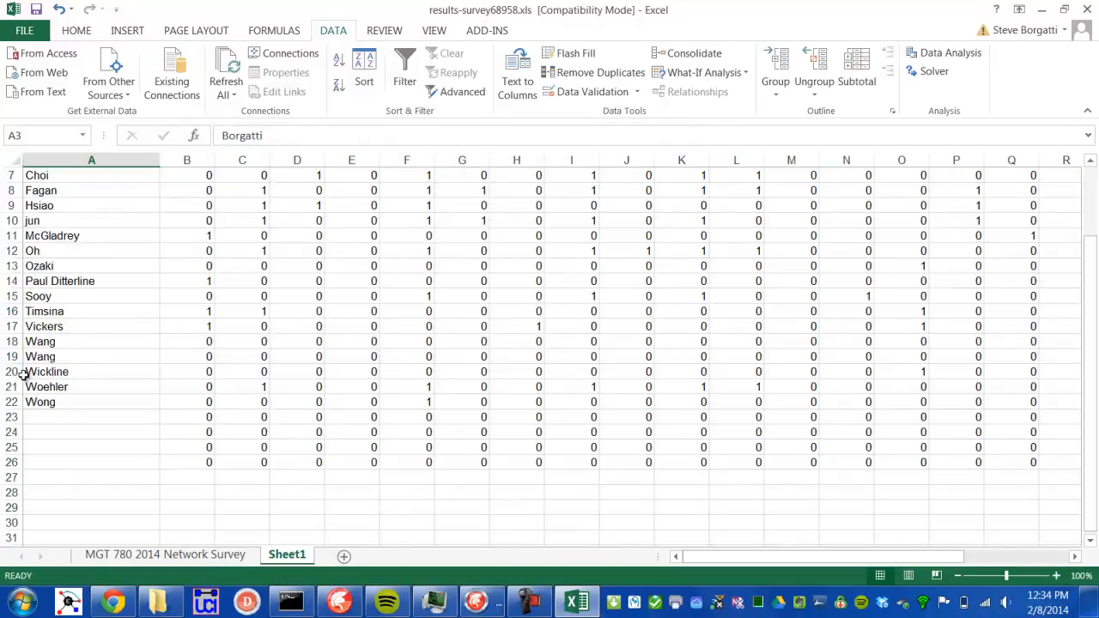
left_click_drag(10, 416, 10, 461)
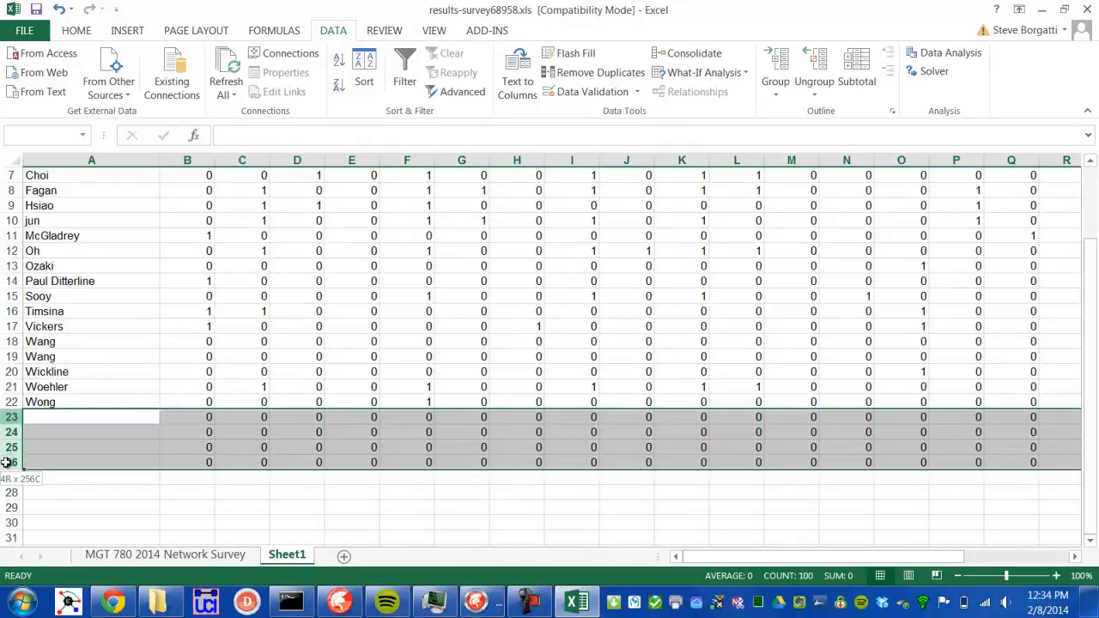
right_click(6, 448)
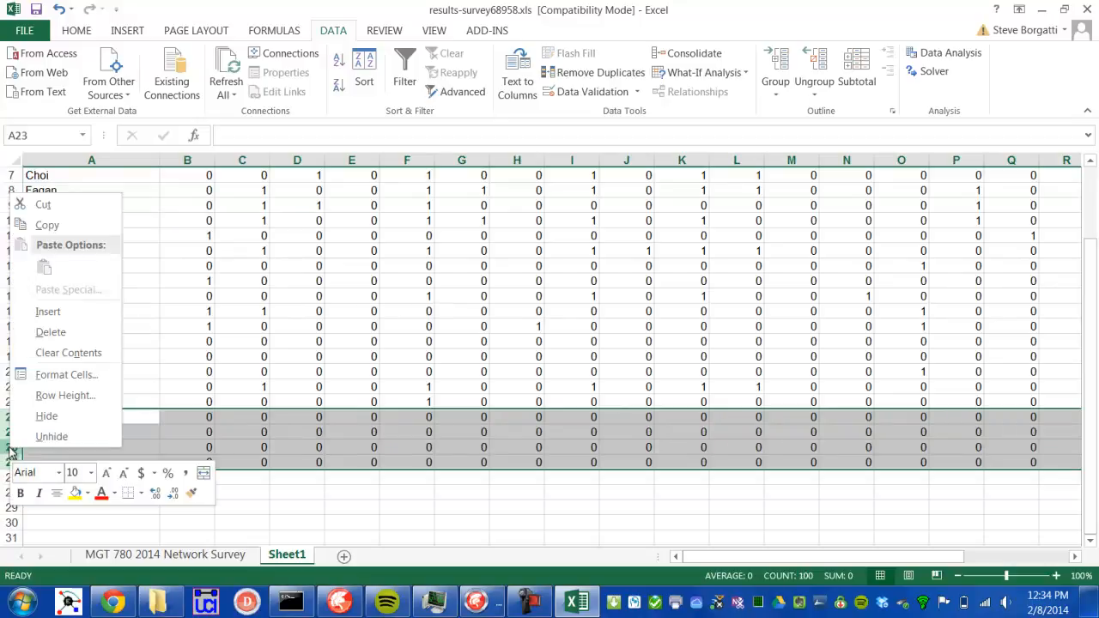
left_click(50, 333)
scroll(315, 234, "up", 2)
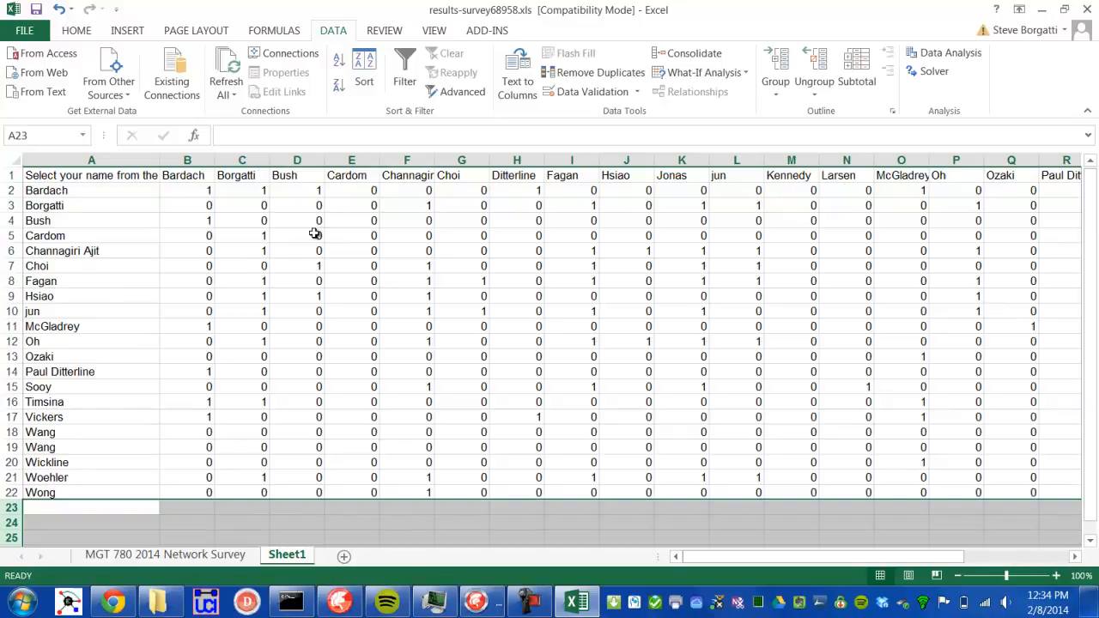
left_click(183, 265)
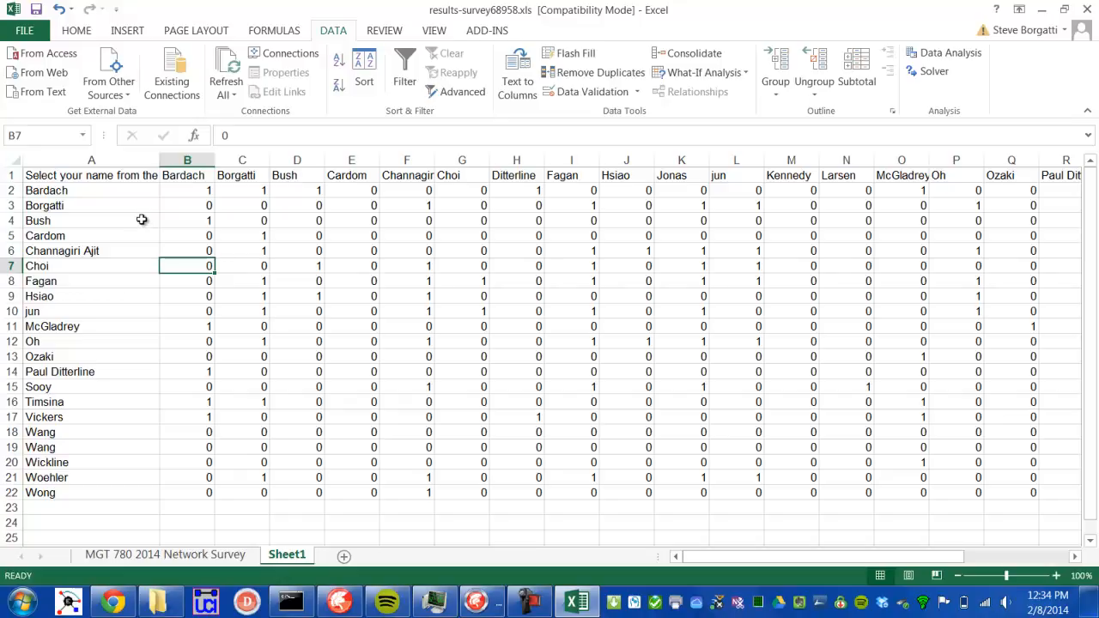
Step: Narrow columns B through Z evenly so the whole matrix fits on screen beside the respondent names
left_click(184, 159)
left_click_drag(185, 160, 1069, 160)
key("shift+Left")
key("shift+Left")
key("shift+Right")
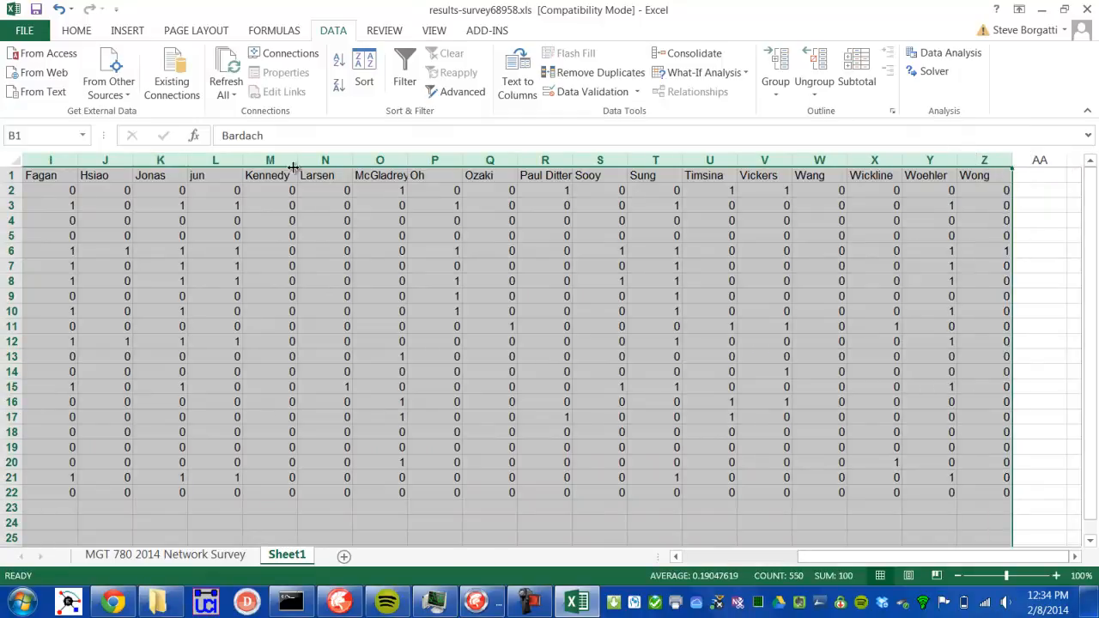
left_click_drag(296, 159, 275, 160)
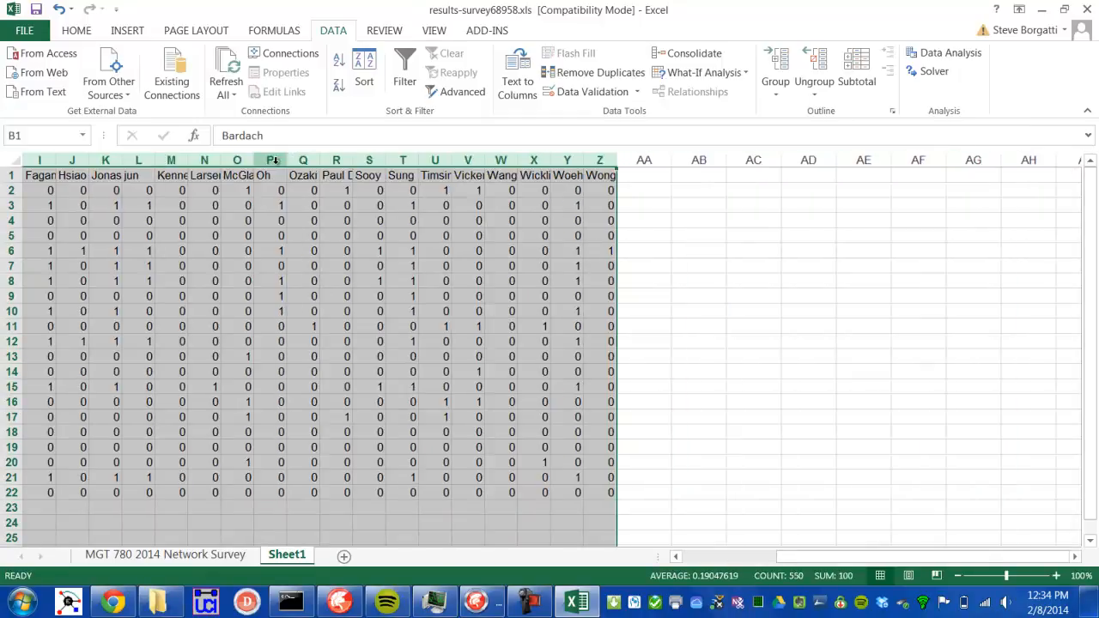
left_click(338, 265)
key("Home")
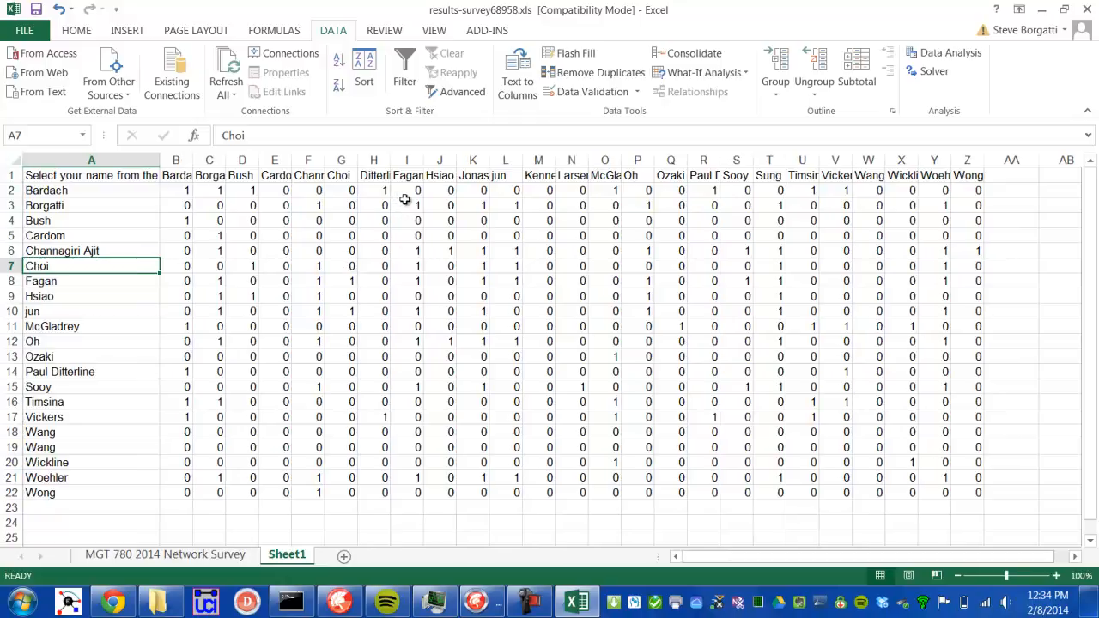
Step: Compare the last row label with the last column header and delete row 18, one of the two rows with the same surname
left_click(103, 496)
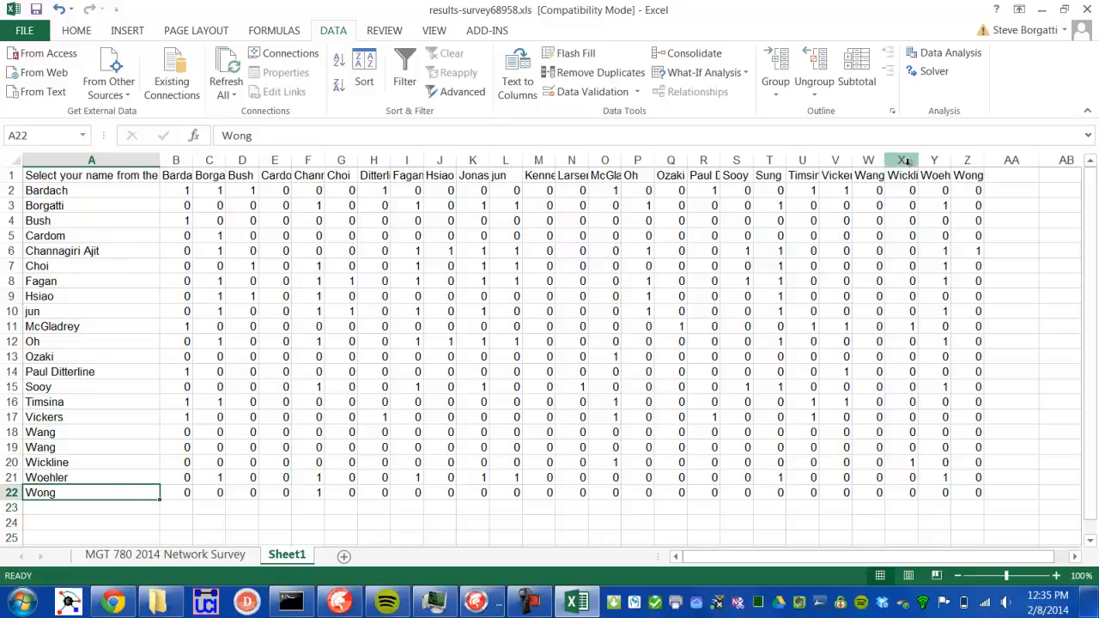
left_click(969, 176)
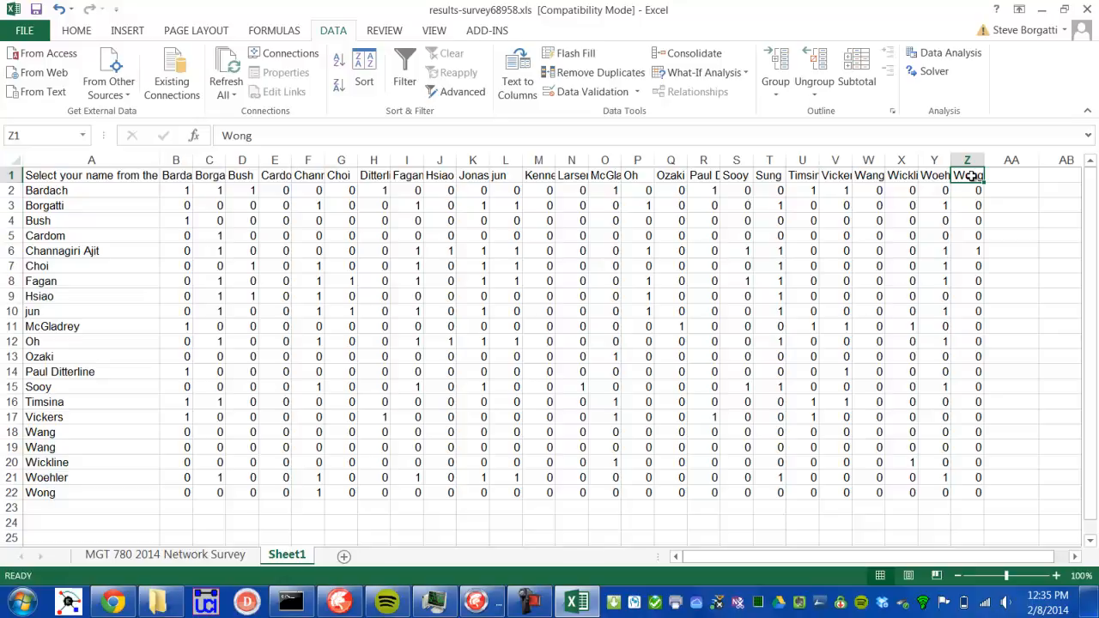
left_click(43, 433)
left_click(40, 447)
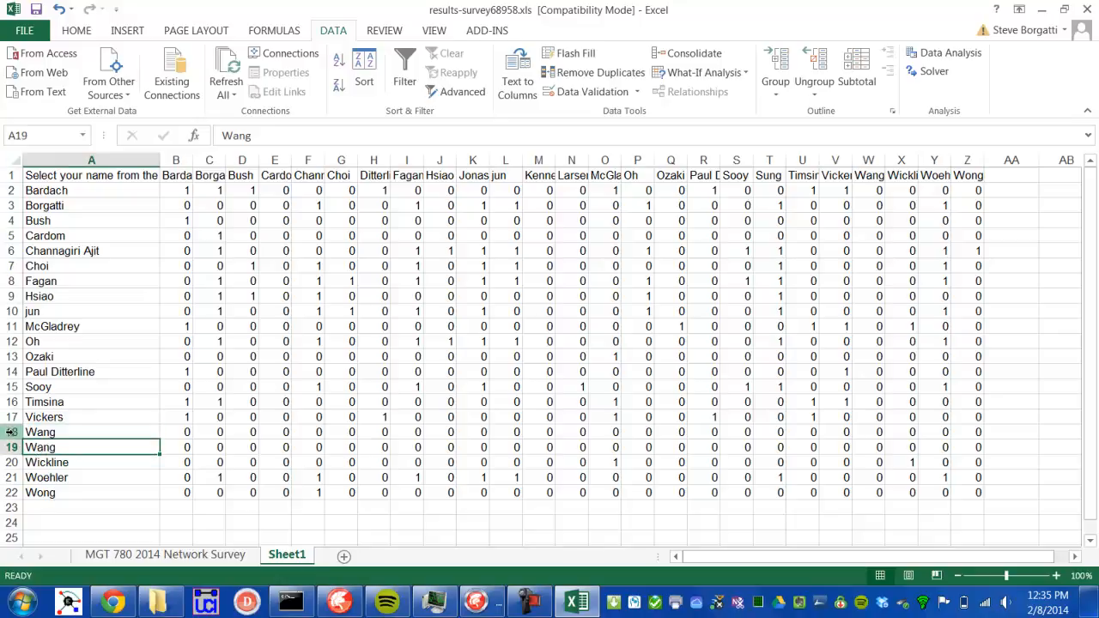
right_click(13, 433)
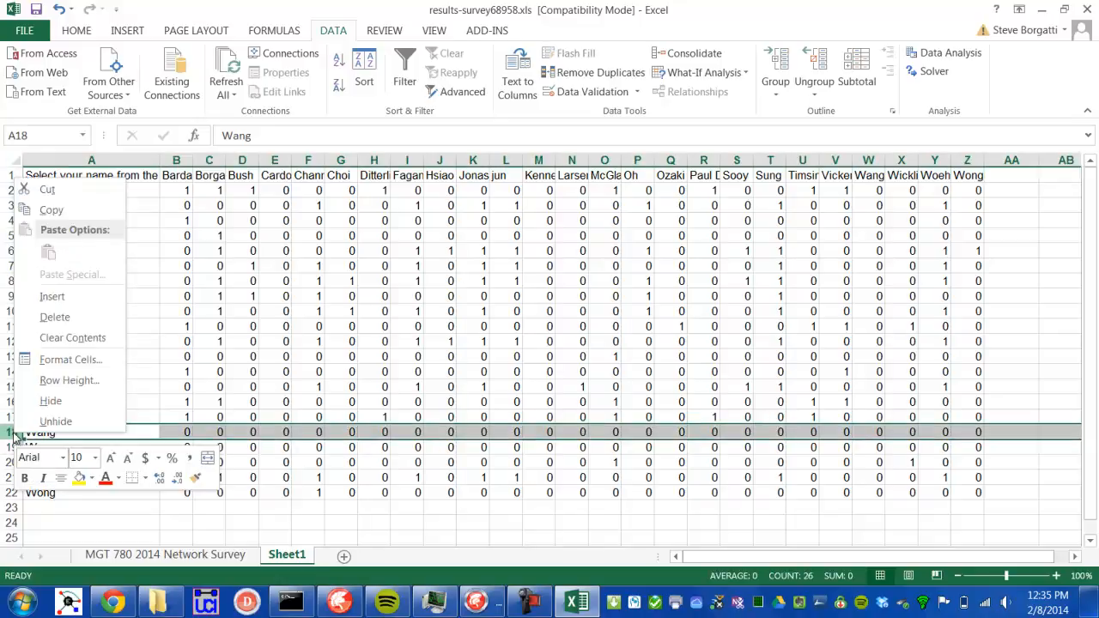
left_click(54, 317)
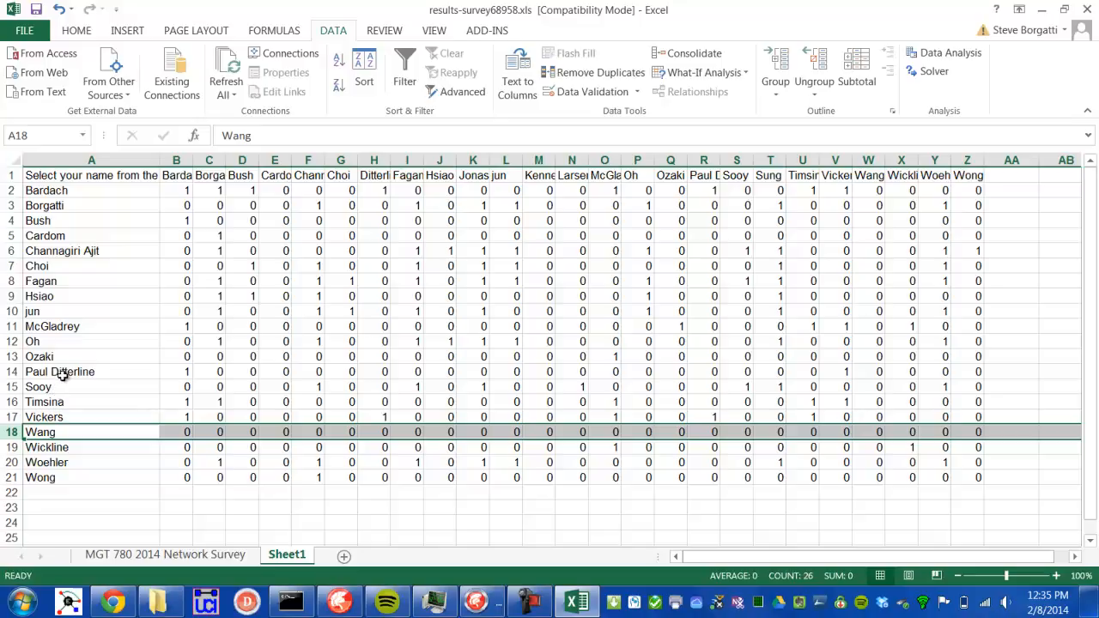
Step: Widen column R to read its header and shorten the full respondent name in A14 to the surname used in H1
left_click(96, 374)
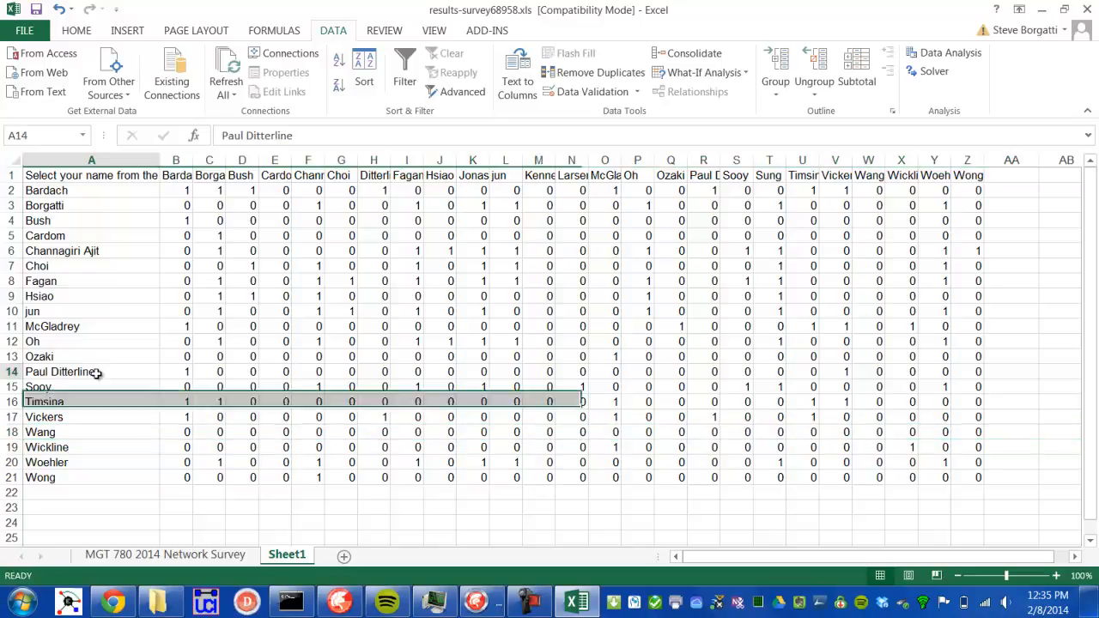
left_click(369, 176)
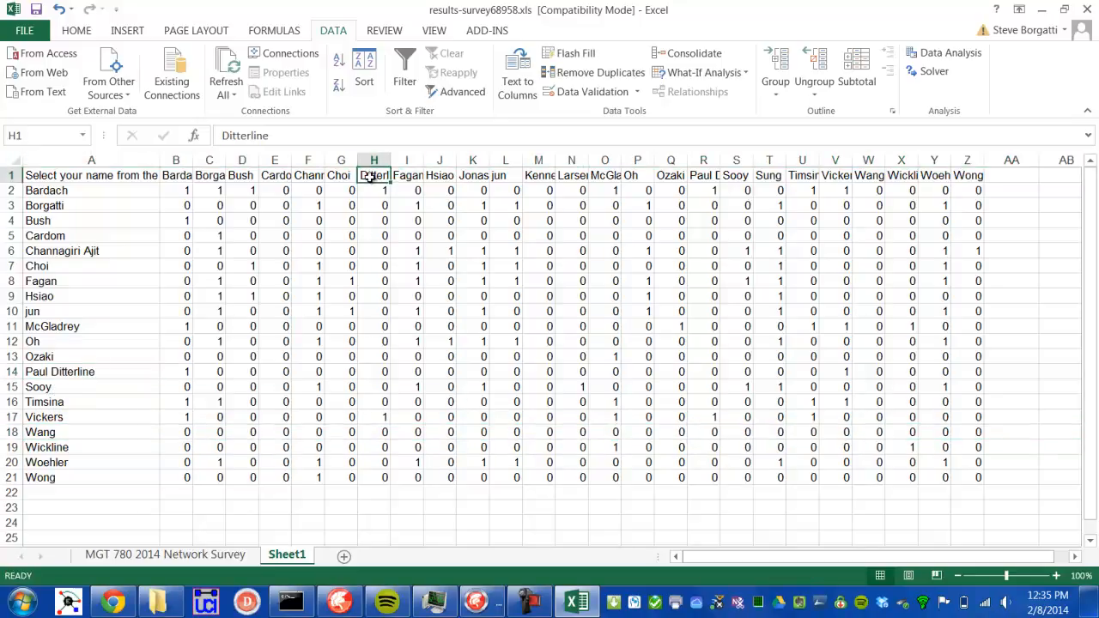
left_click(717, 174)
left_click_drag(720, 162, 734, 161)
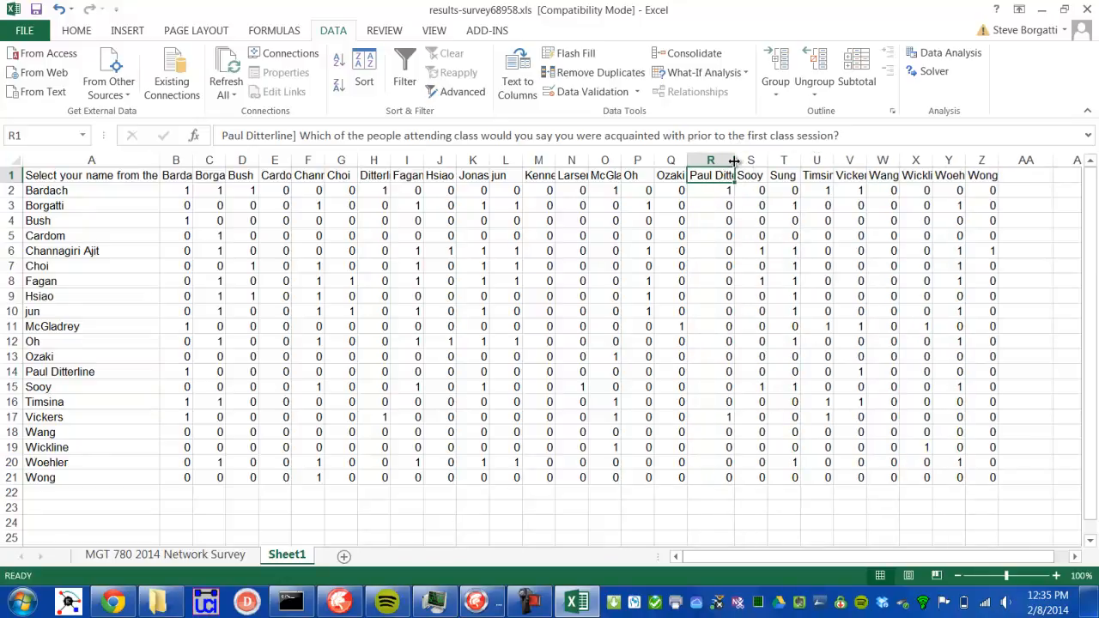
left_click(64, 375)
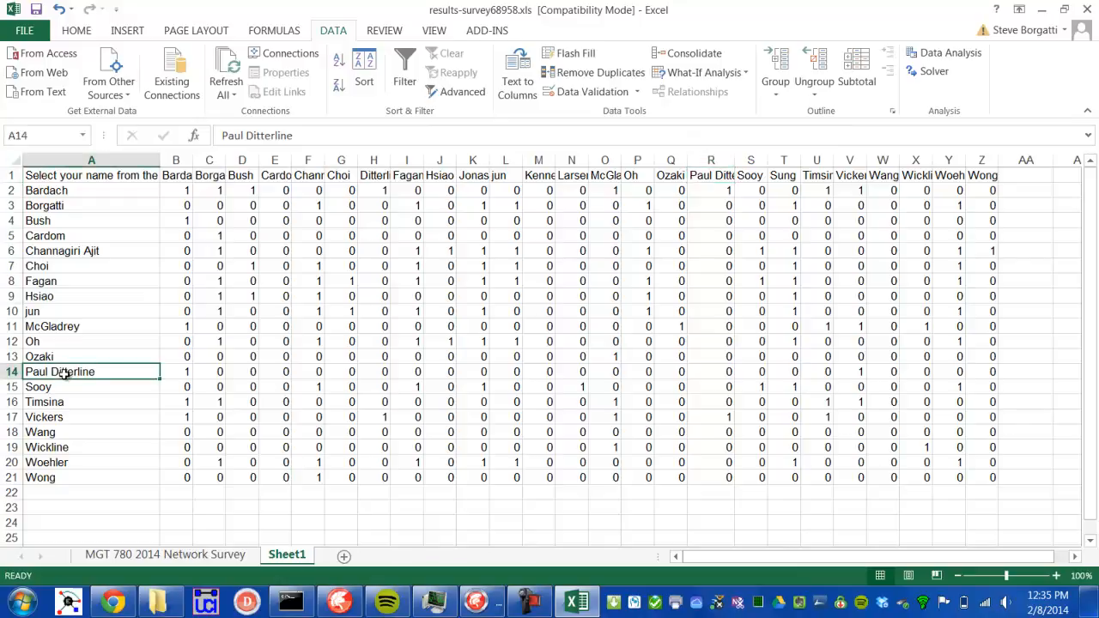
type("Ditterline")
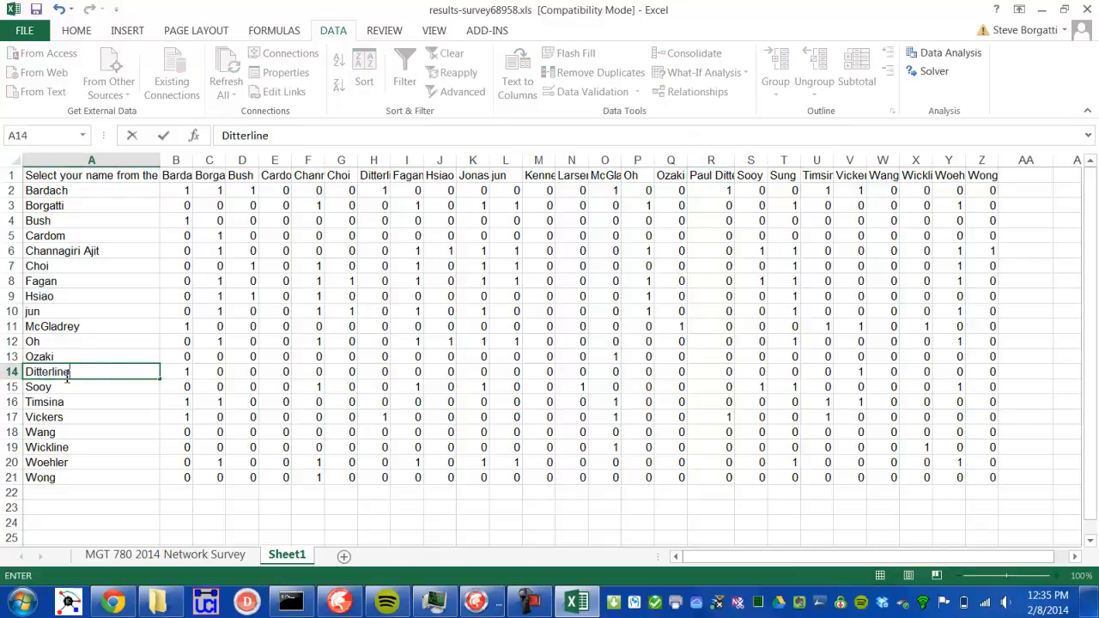
key("Return")
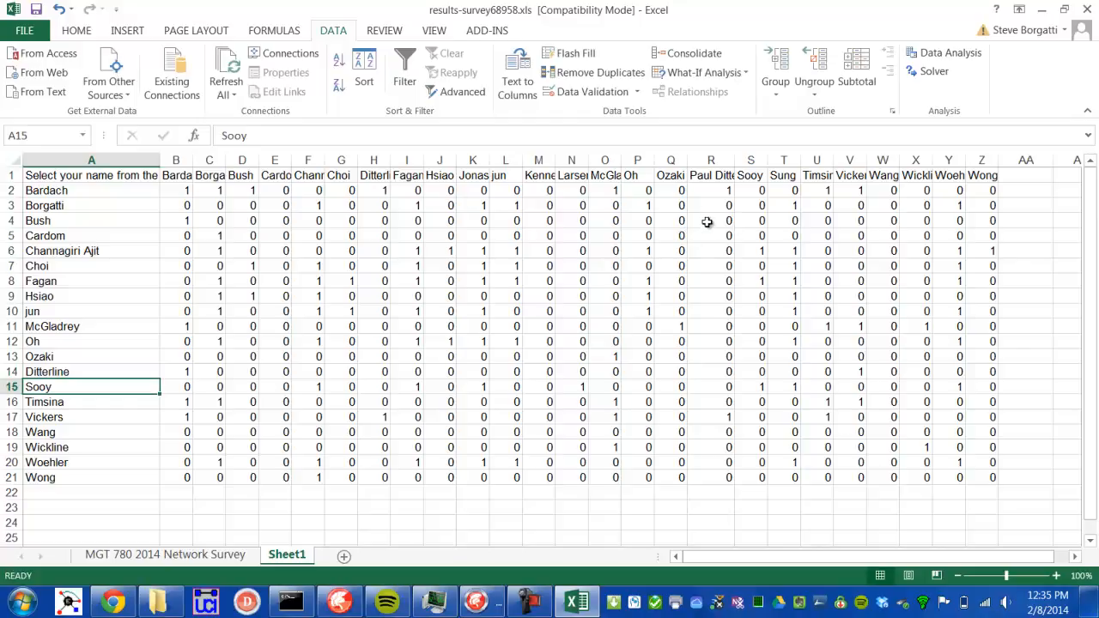
Step: Delete column R, the duplicate person column, and re-sort the respondent rows by column A from A to Z
right_click(708, 159)
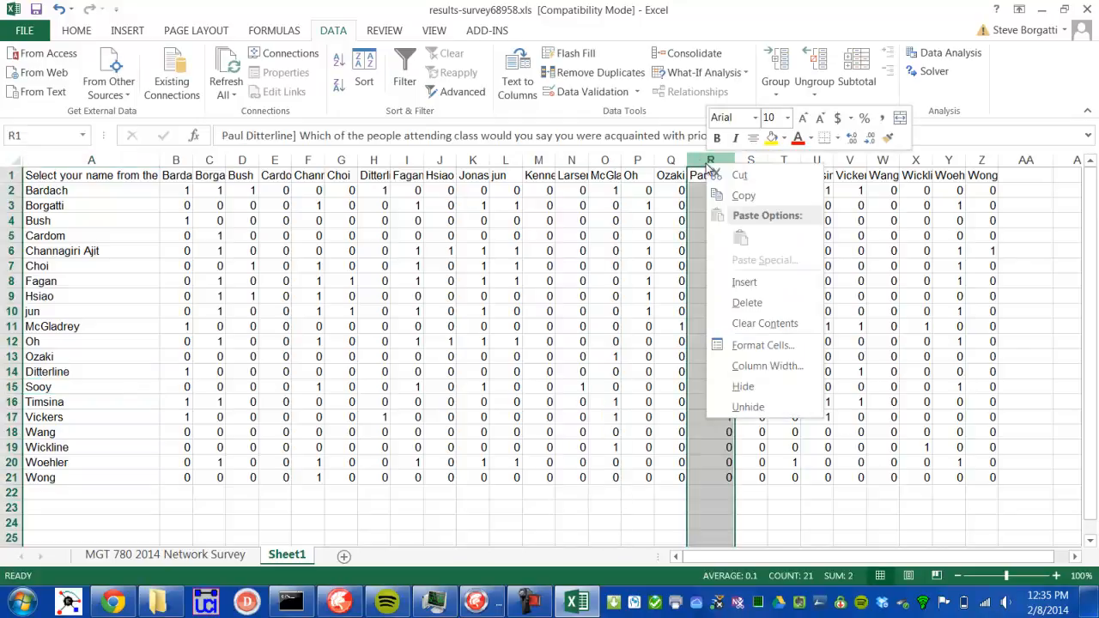
left_click(741, 305)
left_click(60, 270)
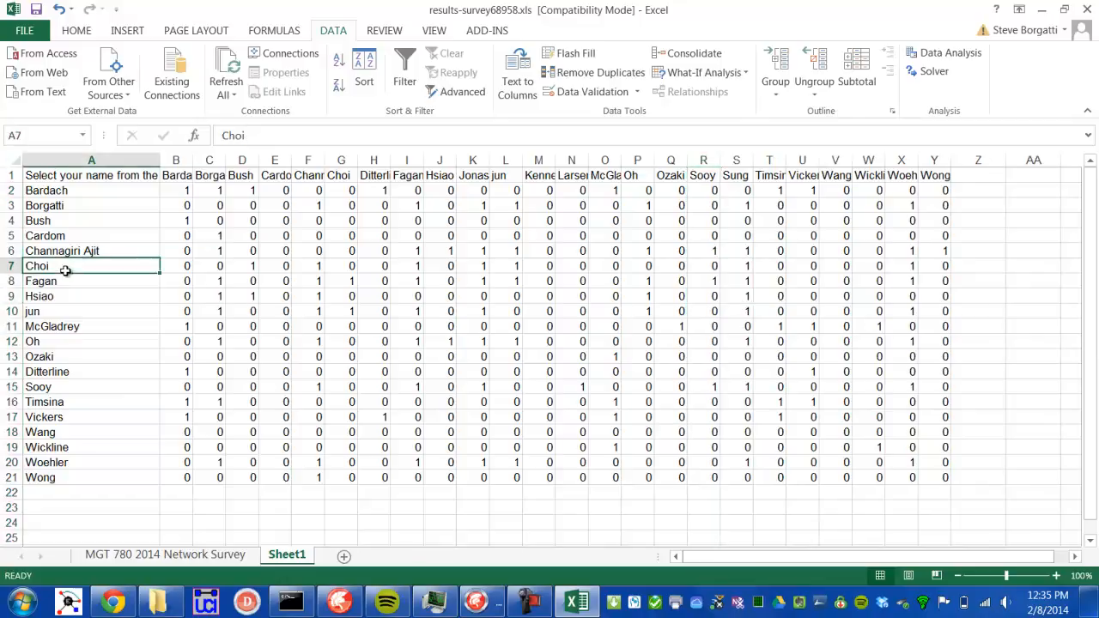
left_click(339, 60)
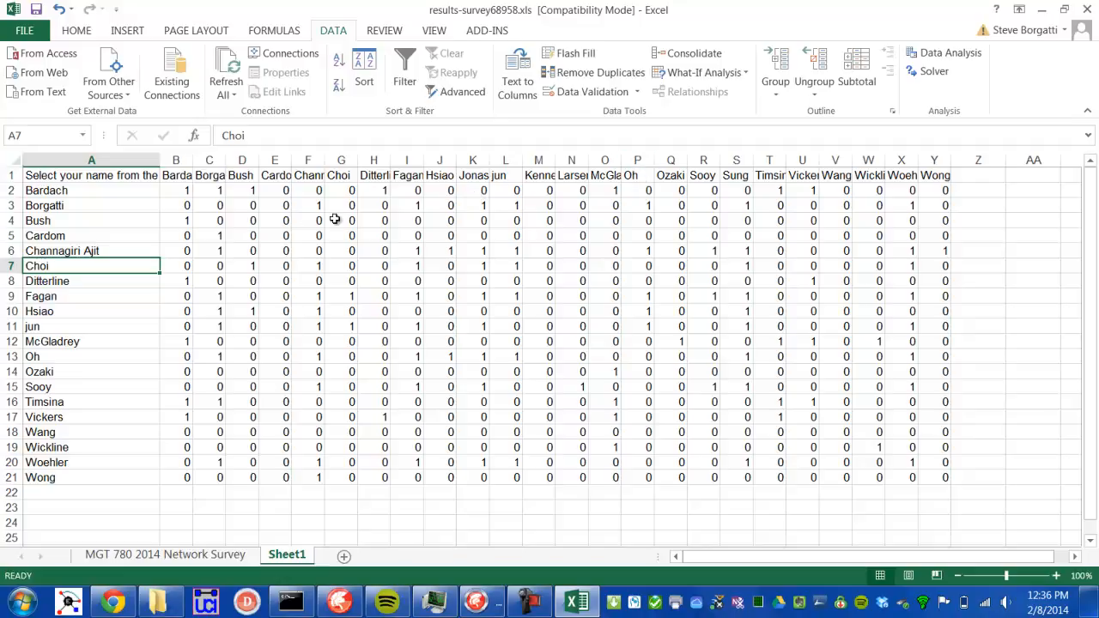
Step: Copy the whole matrix A1:Y21 including its labels, switch to UCINET and paste it into an empty DL Editor spreadsheet
left_click(113, 176)
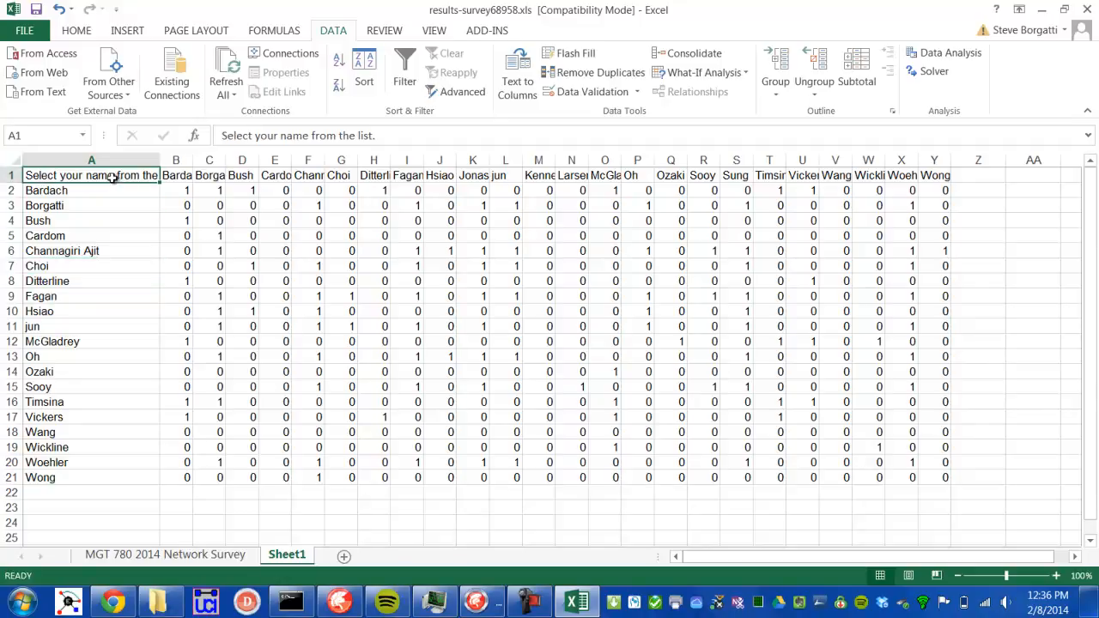
key("ctrl+a")
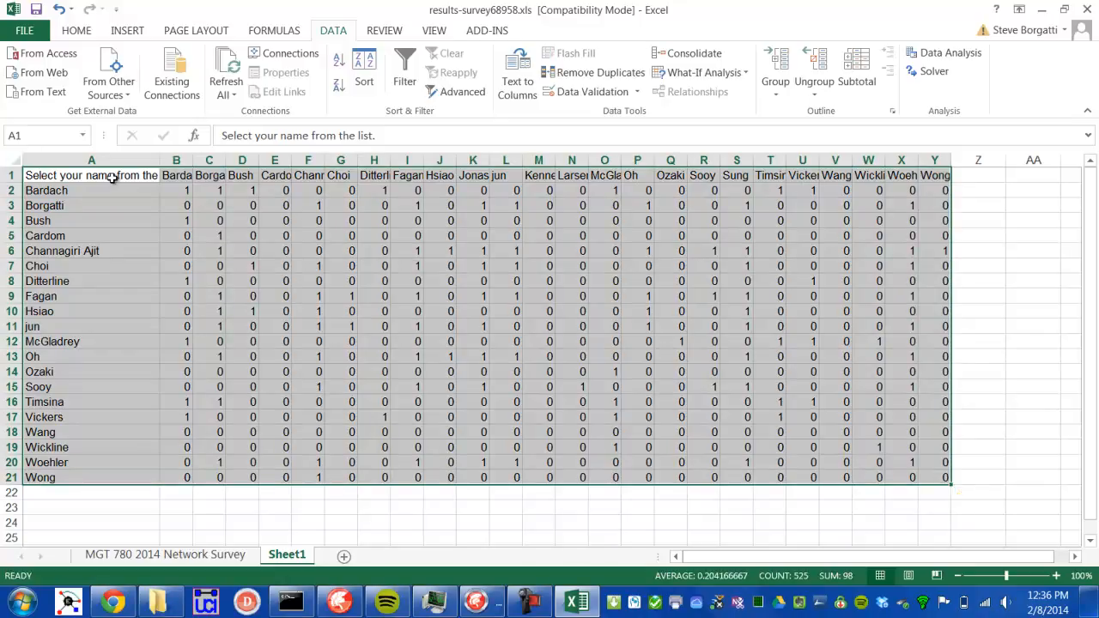
key("ctrl+c")
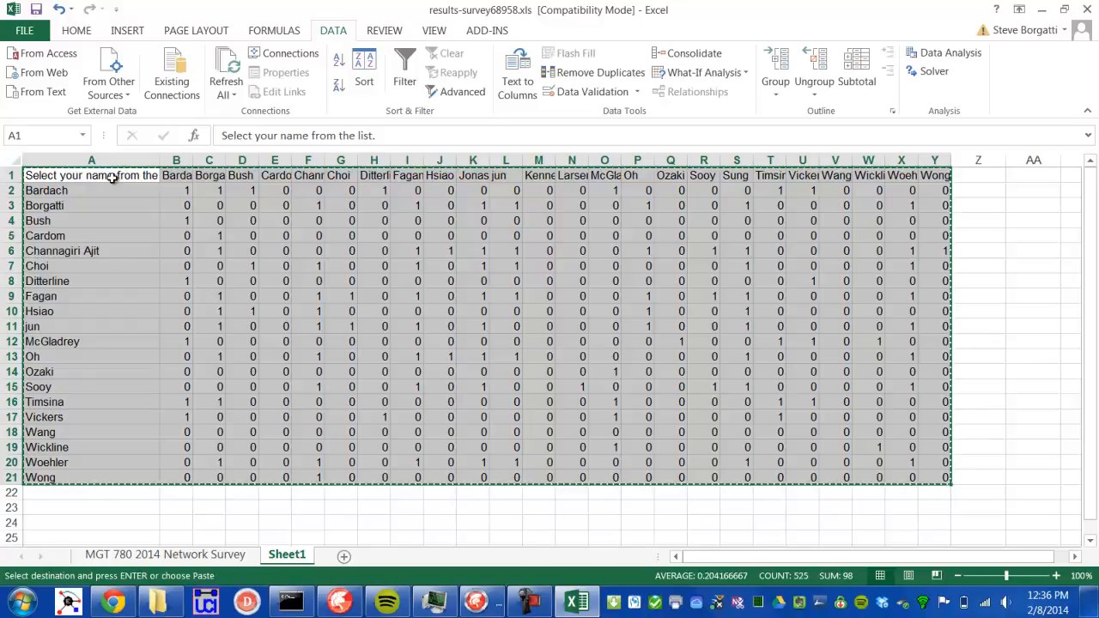
left_click(204, 601)
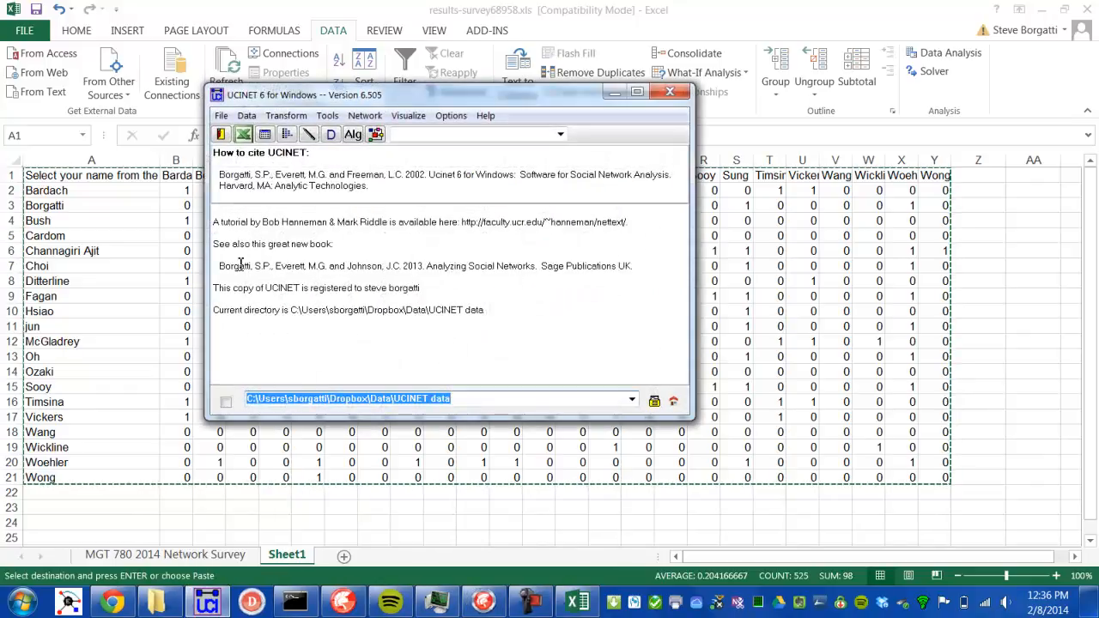
left_click(287, 133)
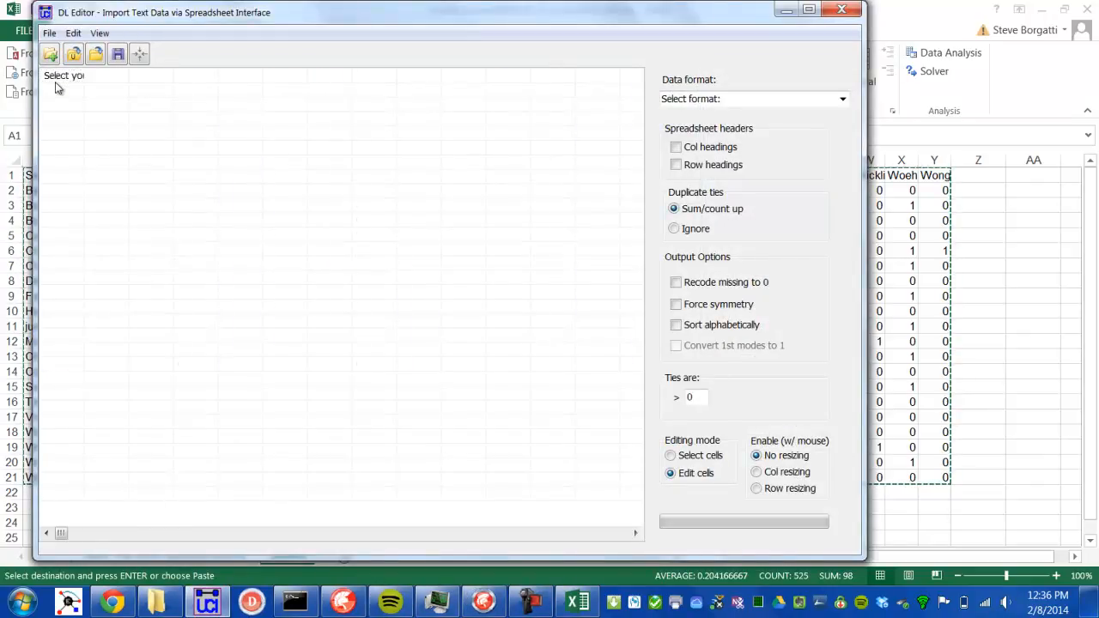
key("ctrl+v")
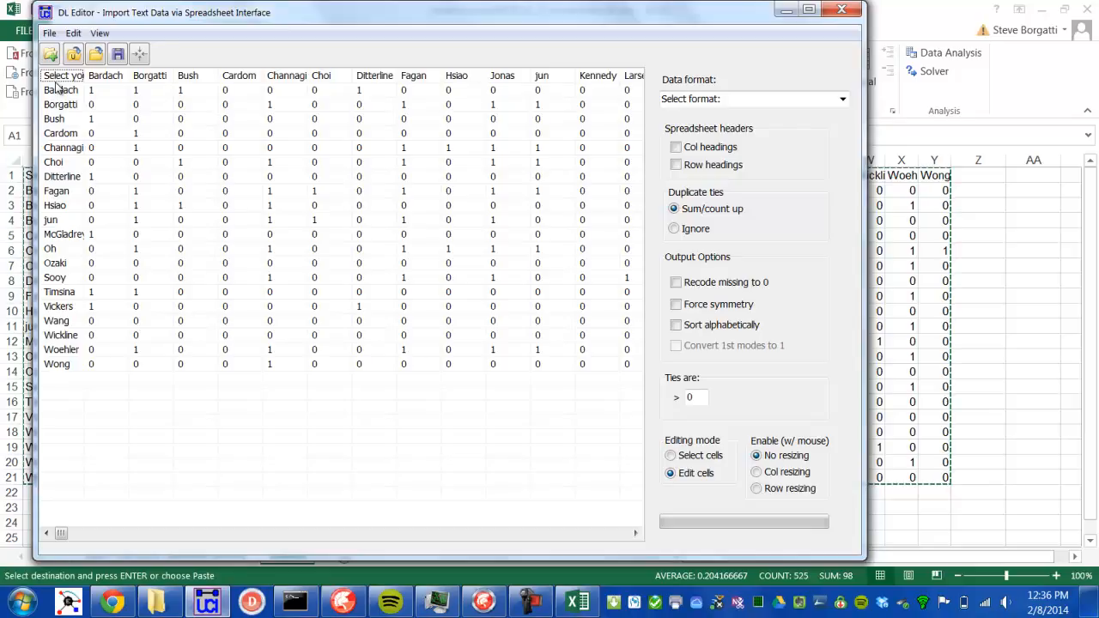
Step: Set the data format to Full matrix, save the data as UCINET dataset prioracq2mode and close the DL Editor
left_click(842, 101)
left_click(808, 111)
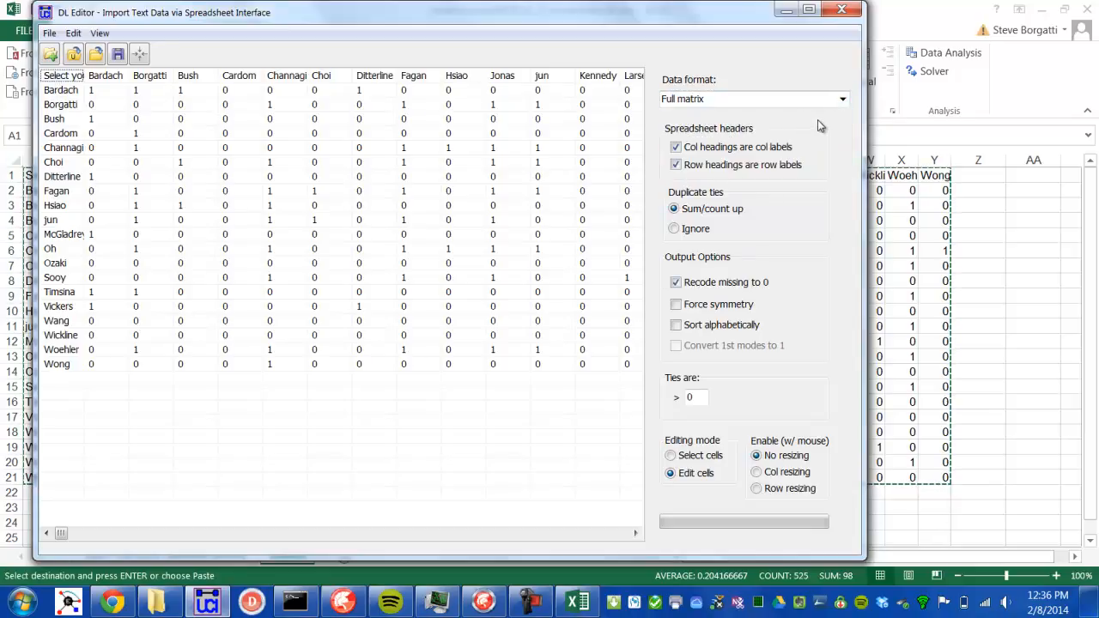
left_click(118, 55)
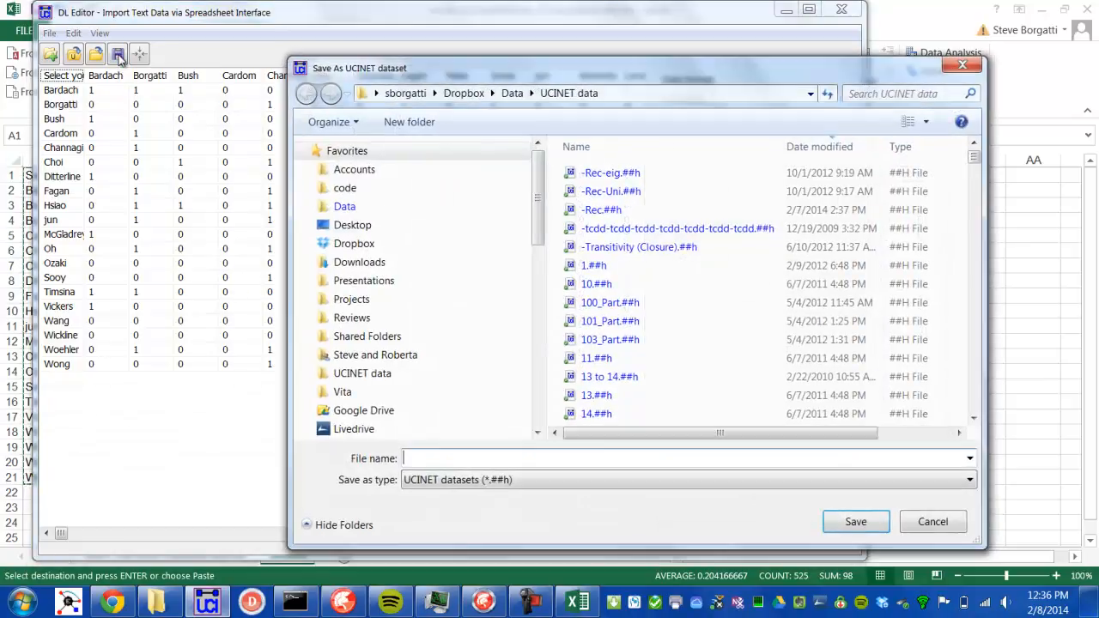
type("prioracq")
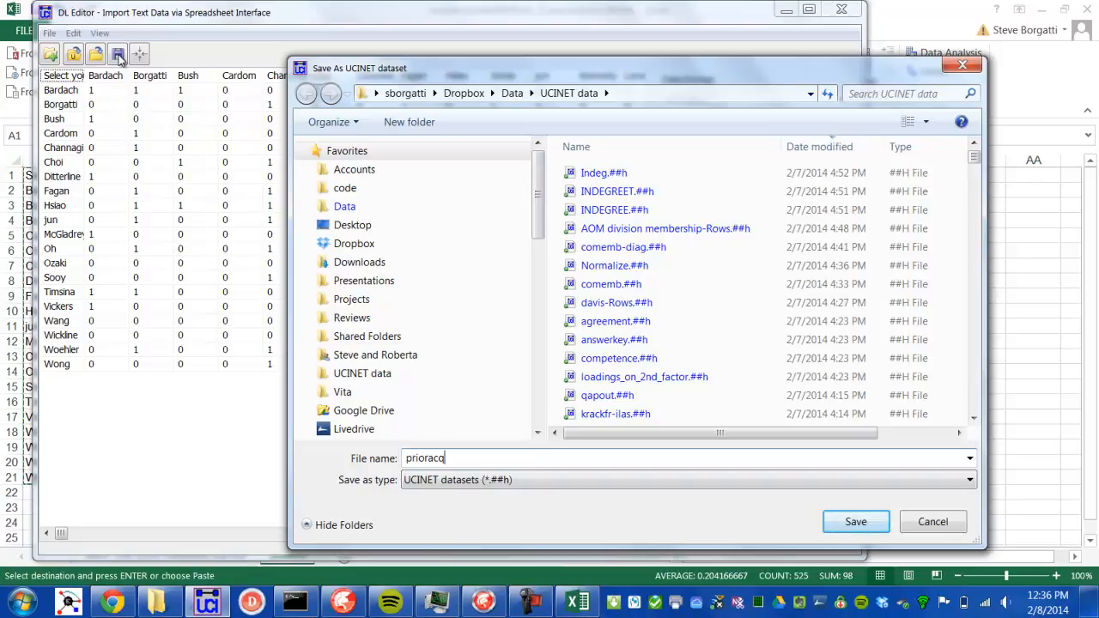
type("2mode")
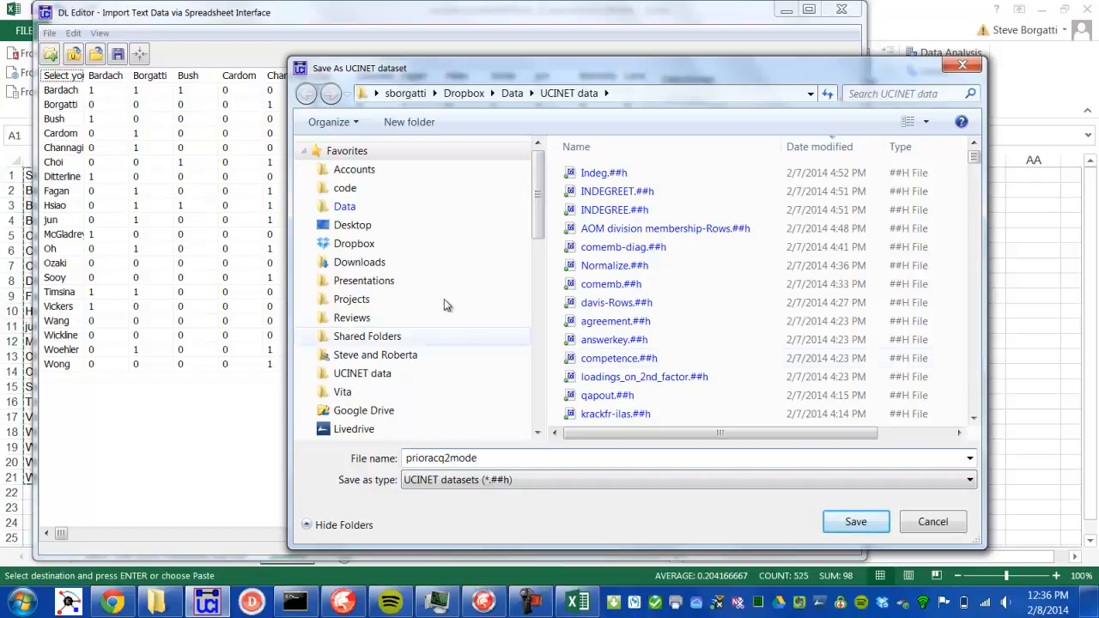
left_click(855, 523)
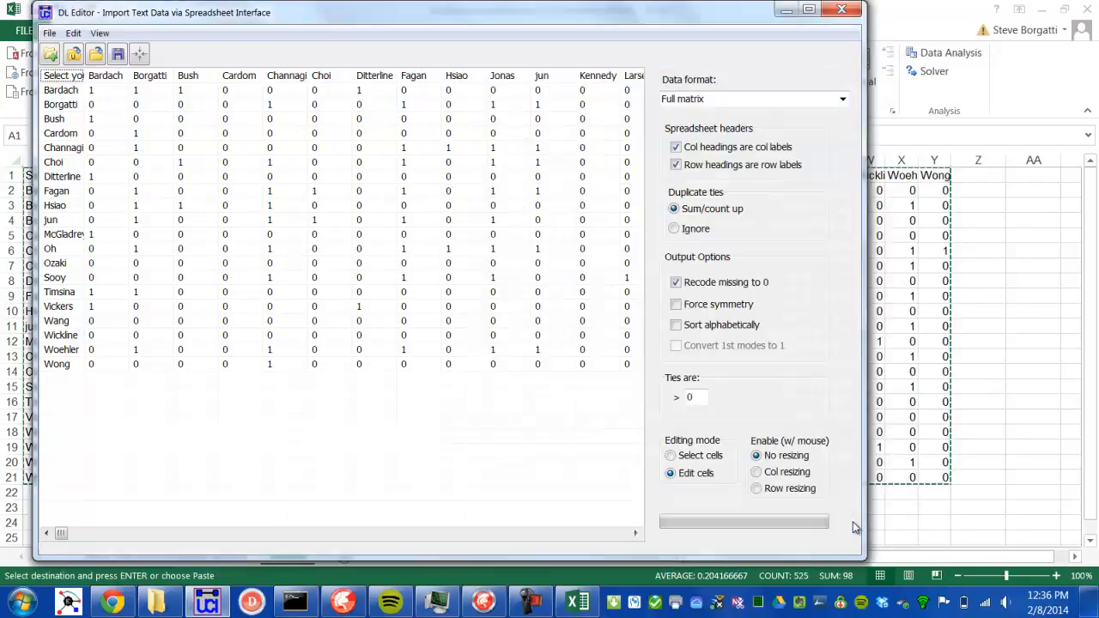
left_click(835, 27)
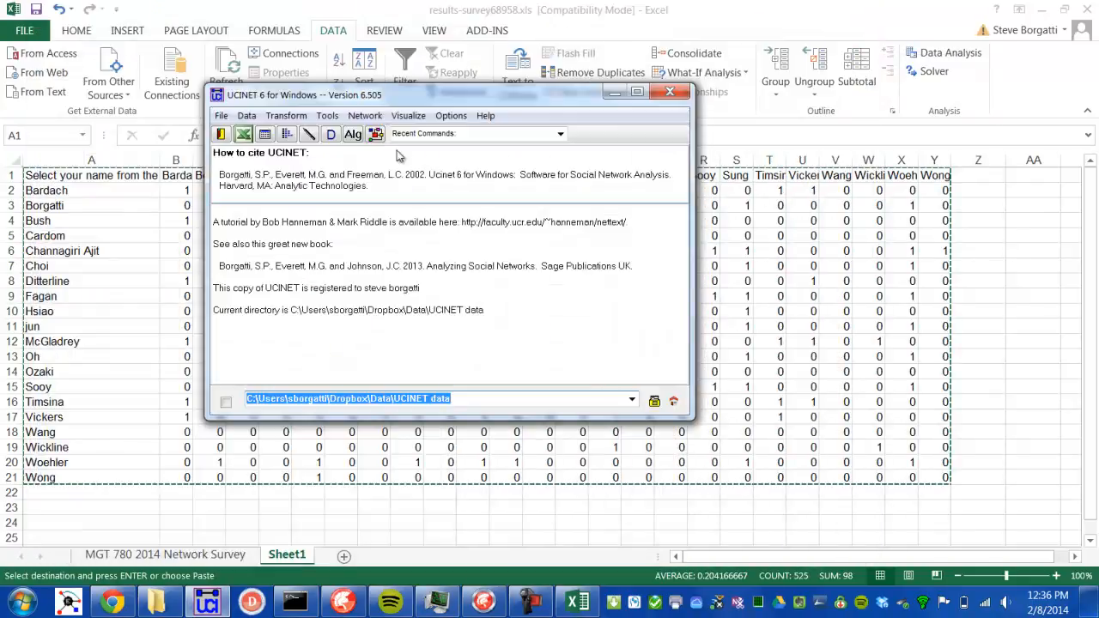
Step: Display the saved dataset prioracq2mode, check its row and column labels and values in the output log, and close the log
left_click(327, 135)
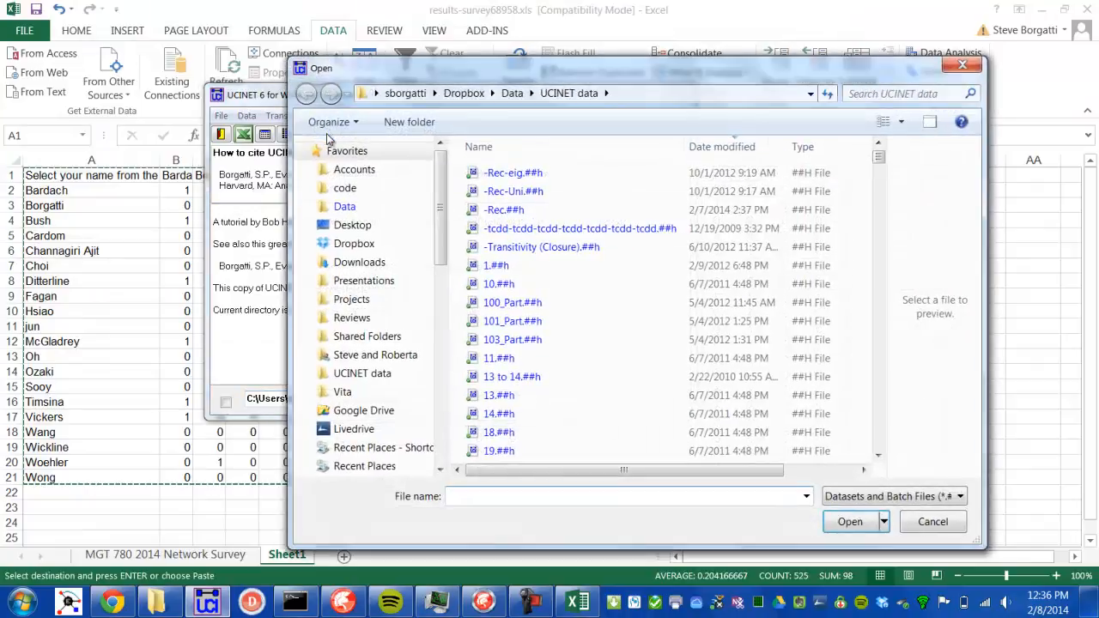
left_click(550, 173)
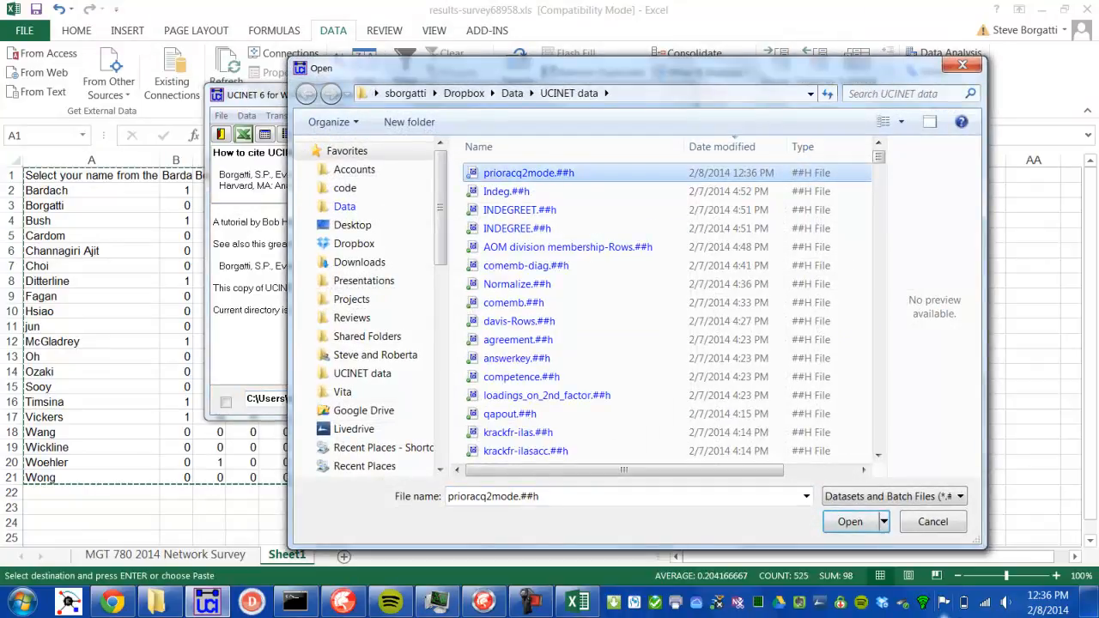
left_click(850, 521)
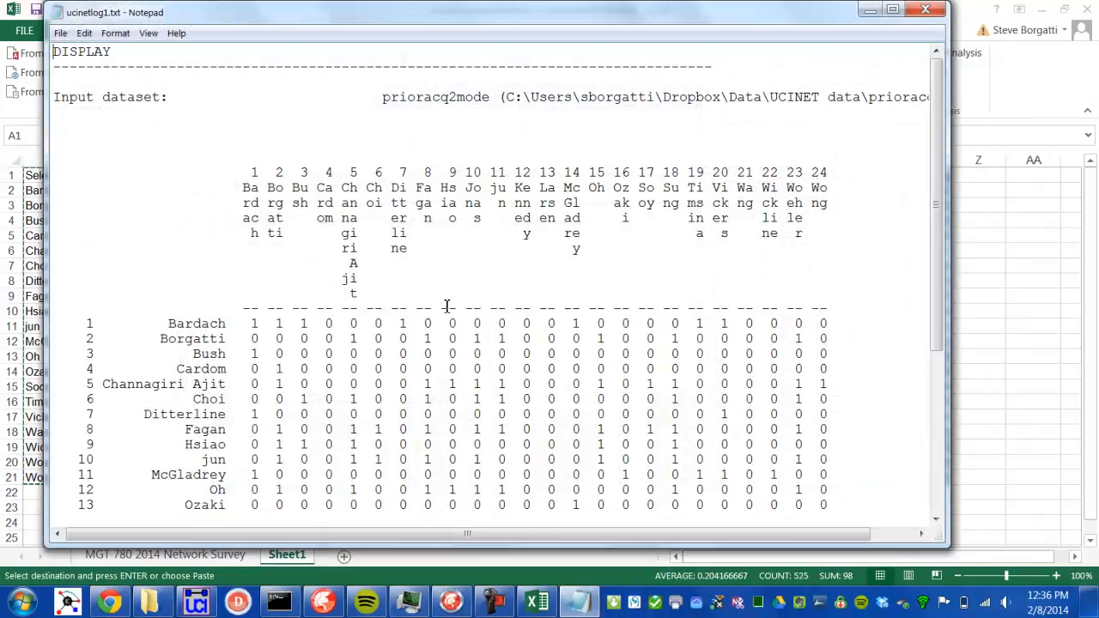
scroll(447, 306, "down", 4)
scroll(446, 307, "up", 3)
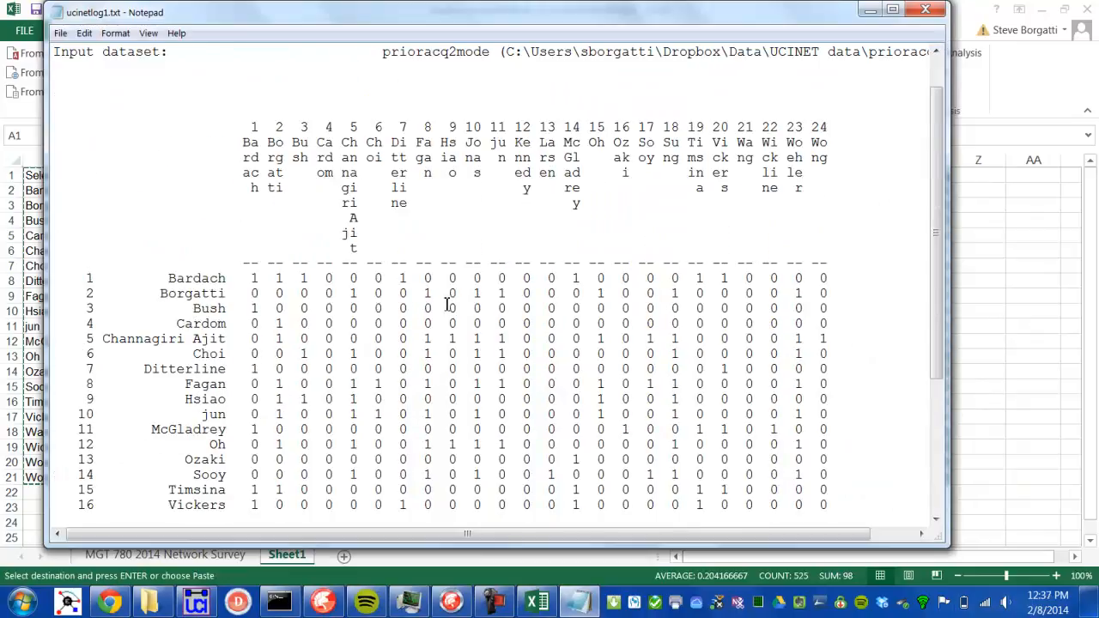
scroll(447, 306, "down", 3)
scroll(447, 306, "up", 3)
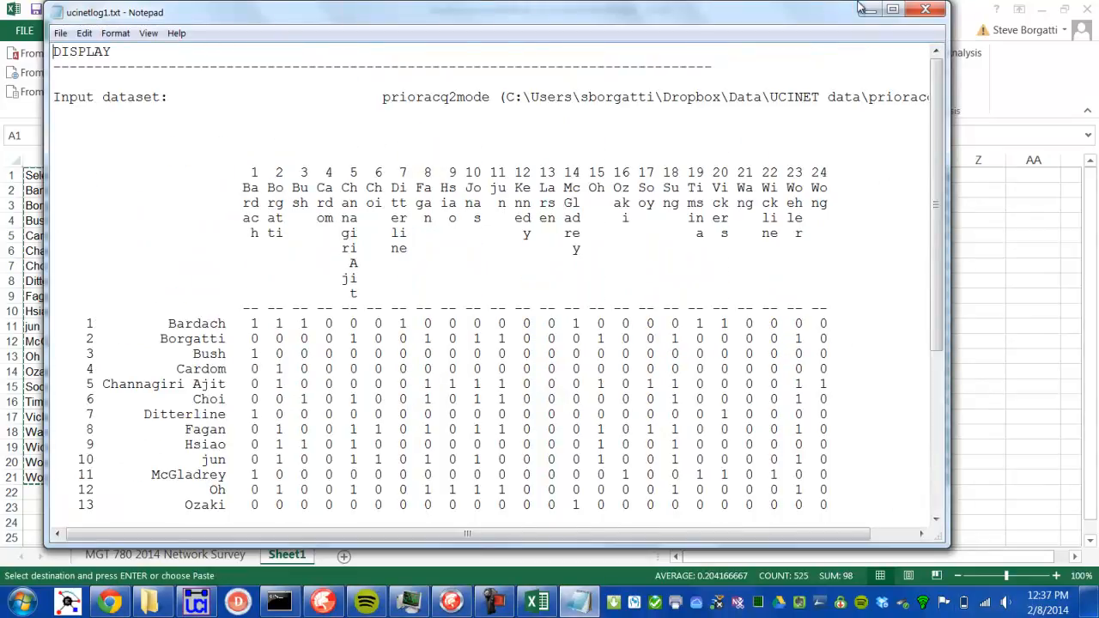
left_click(924, 9)
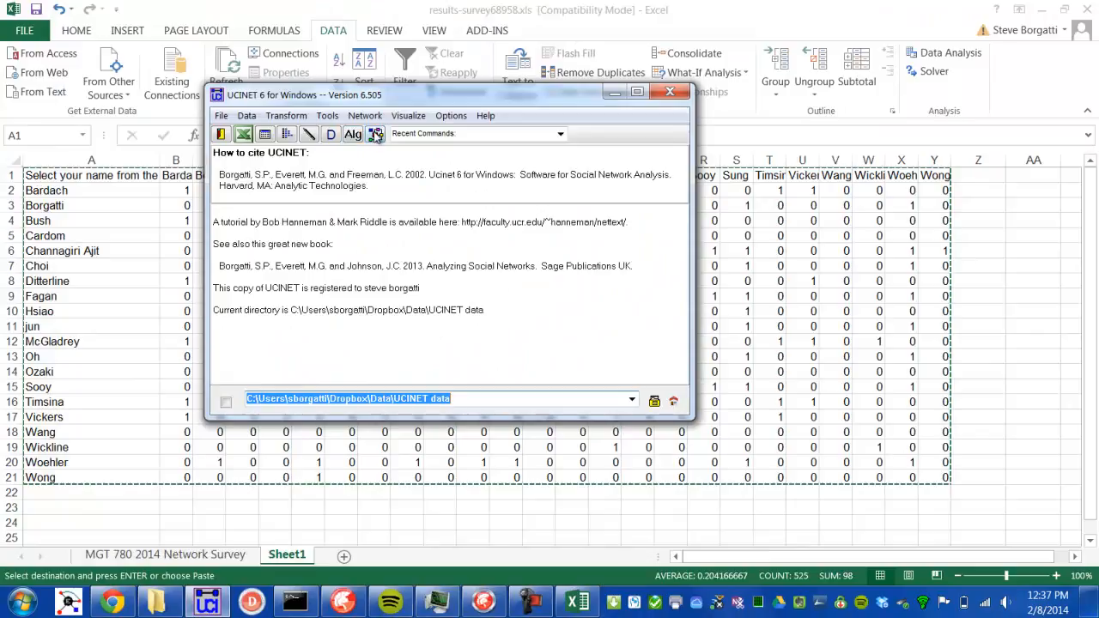
Step: Launch NetDraw from UCINET and open prioracq2mode.##h to visualize the two-mode acquaintance network
left_click(376, 135)
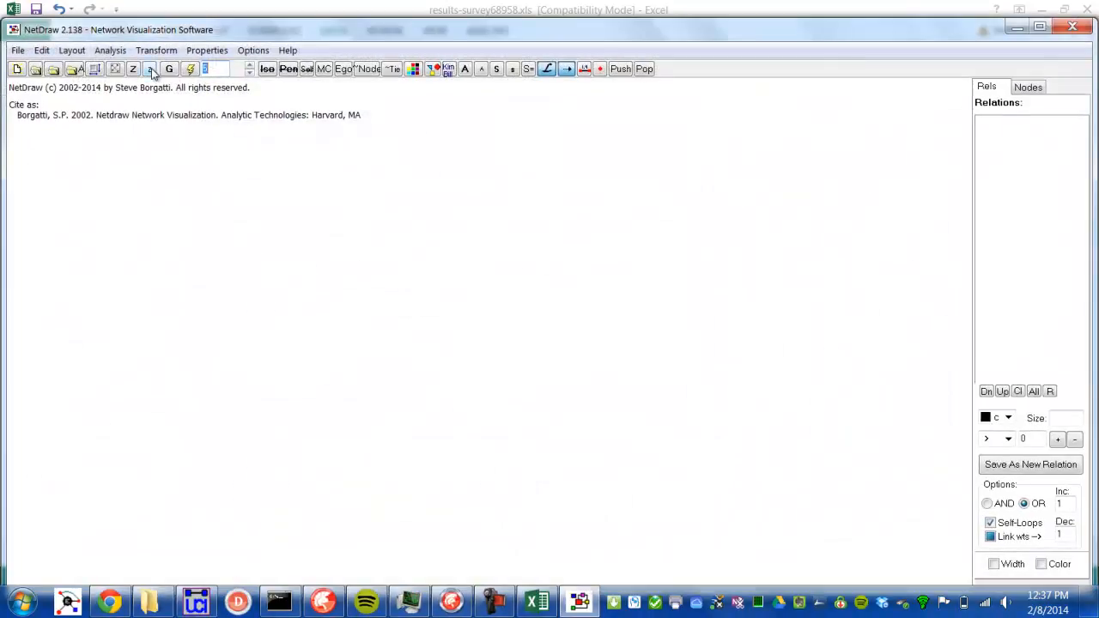
left_click(36, 72)
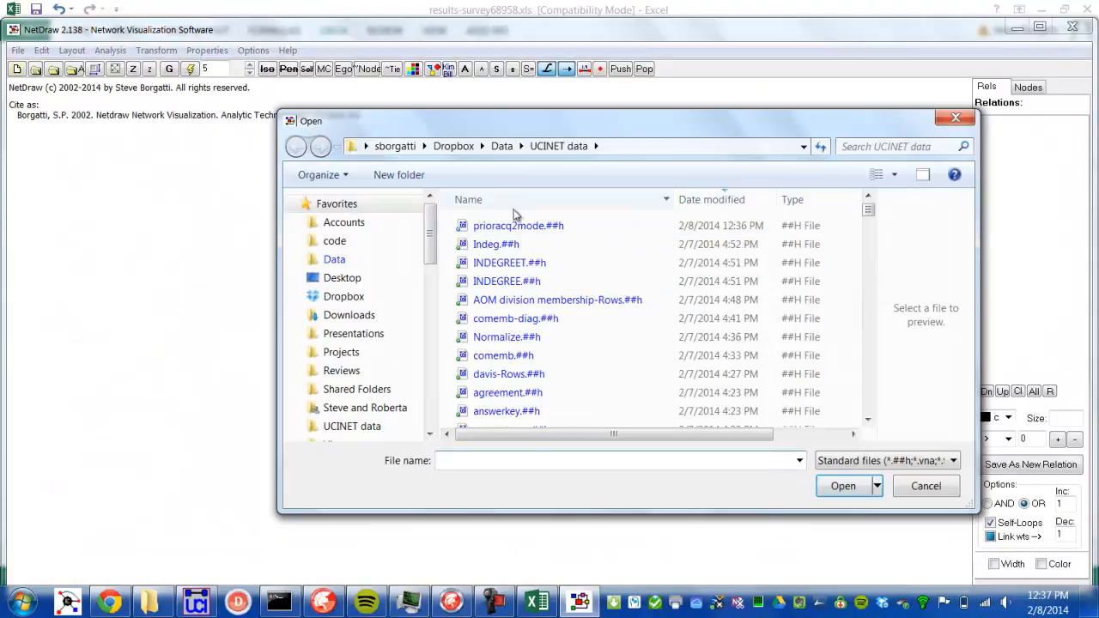
left_click(515, 226)
left_click(840, 486)
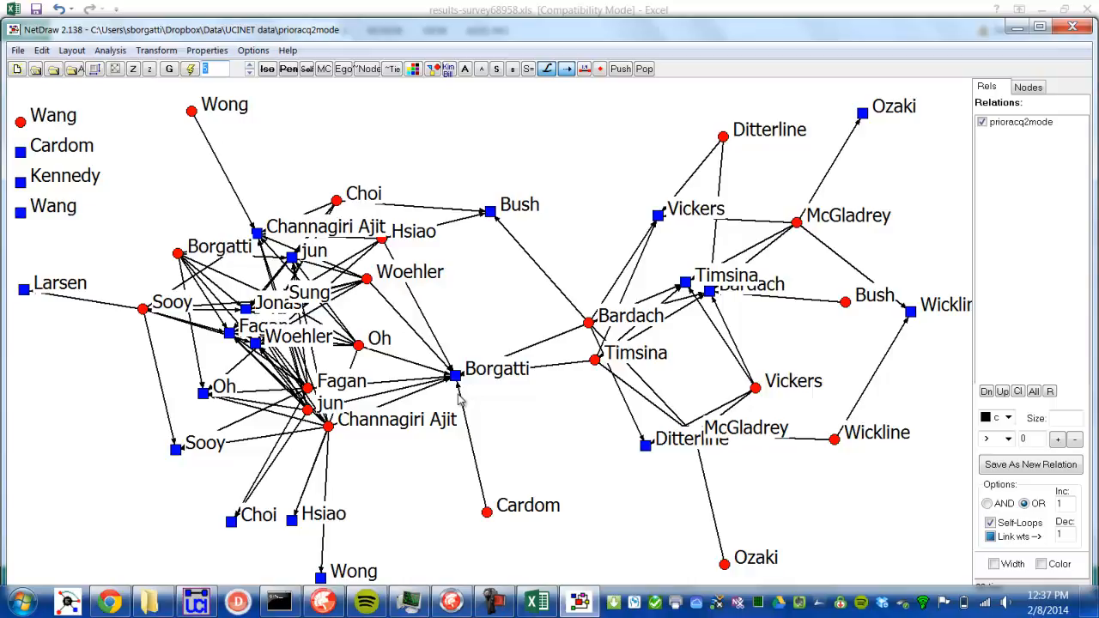
Step: Switch back to the Excel matrix and delete column K, whose person has no matching respondent row
left_click(550, 604)
left_click(375, 280)
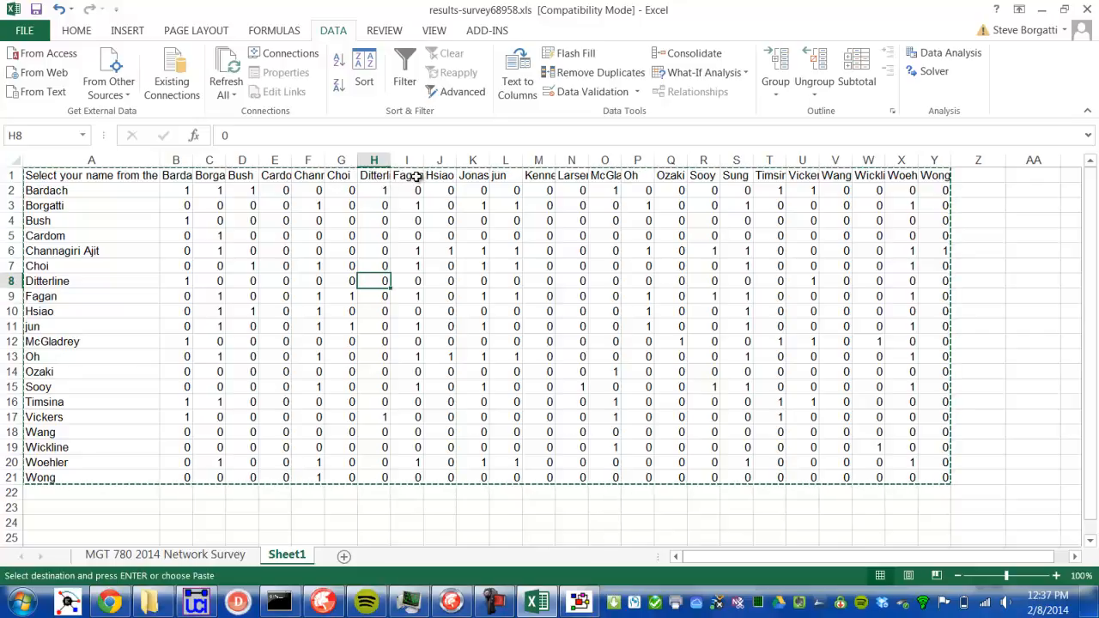
left_click(473, 160)
right_click(474, 160)
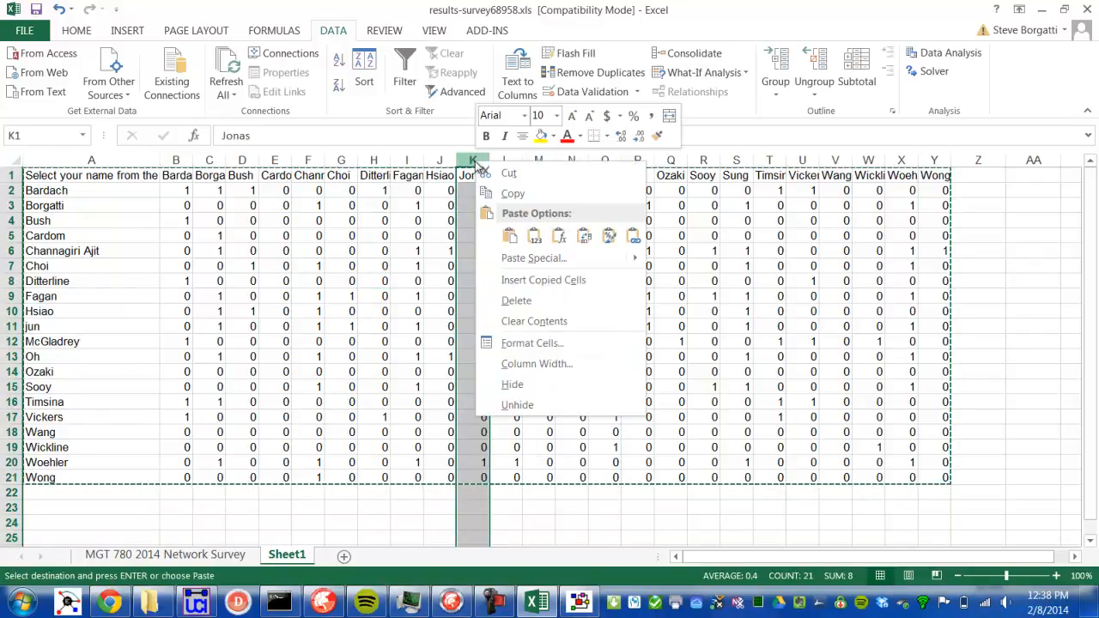
left_click(516, 301)
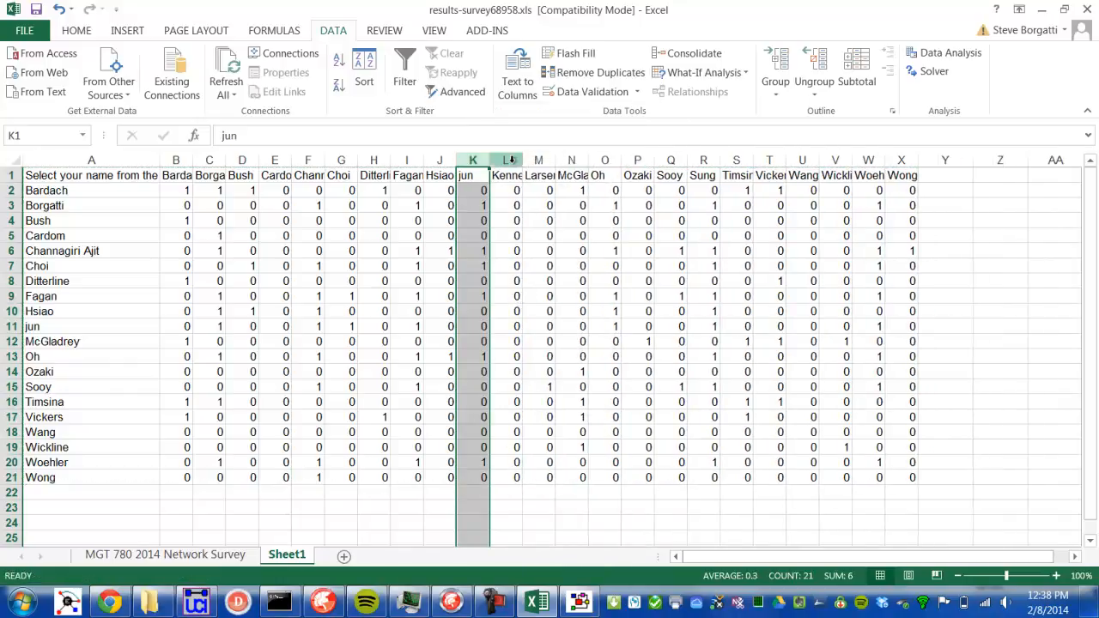
Step: Delete columns L and M together, followed by column P in the shortened matrix, since these people have no respondent rows
left_click_drag(511, 160, 535, 159)
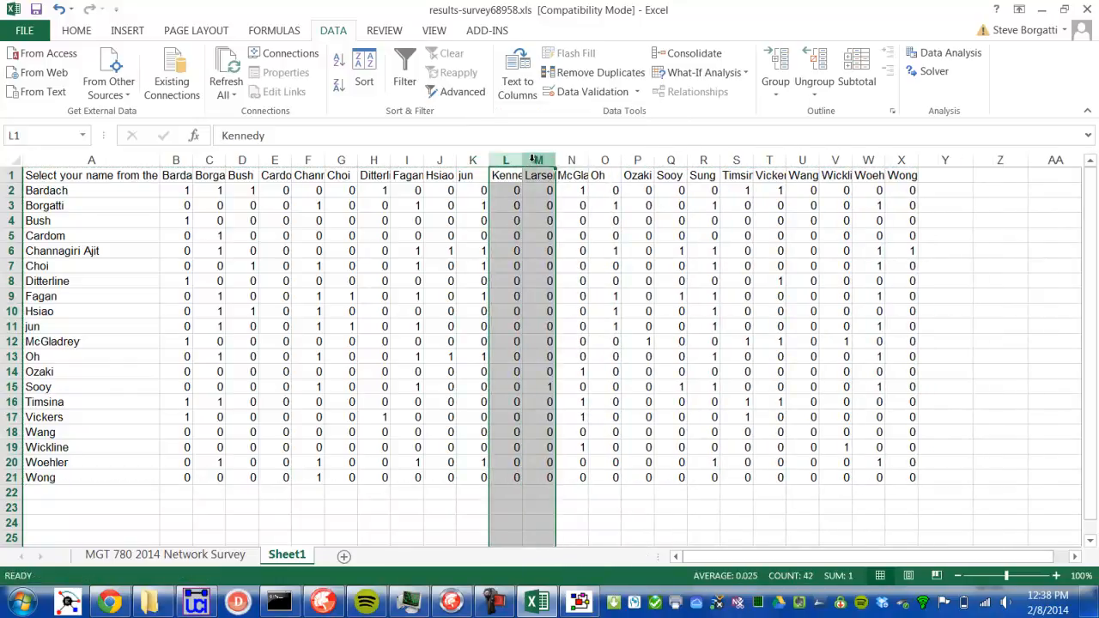
right_click(534, 160)
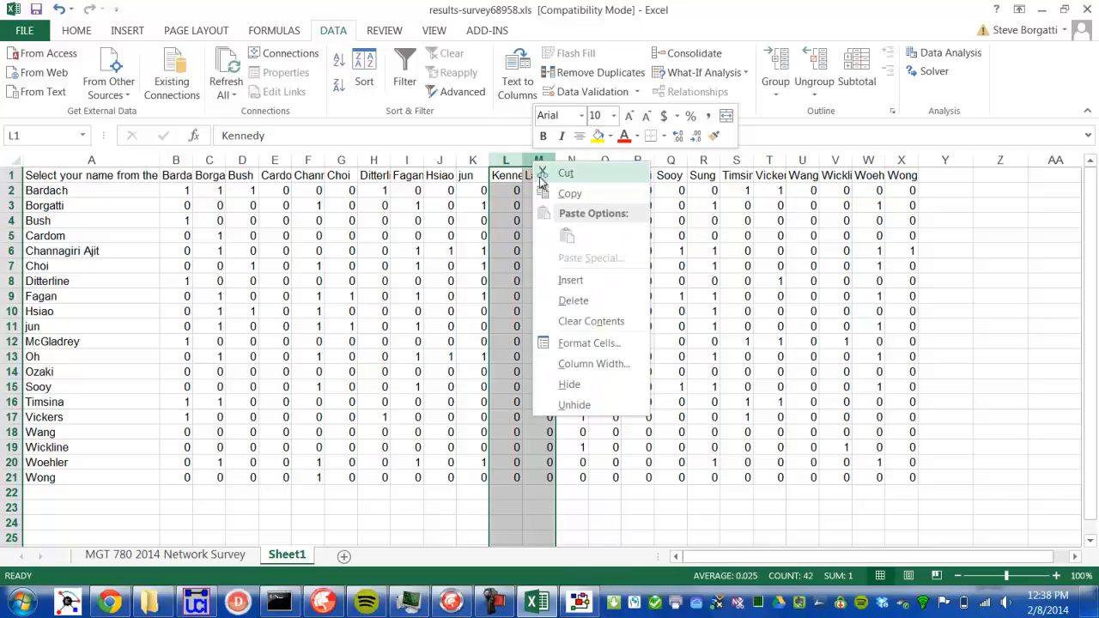
left_click(577, 297)
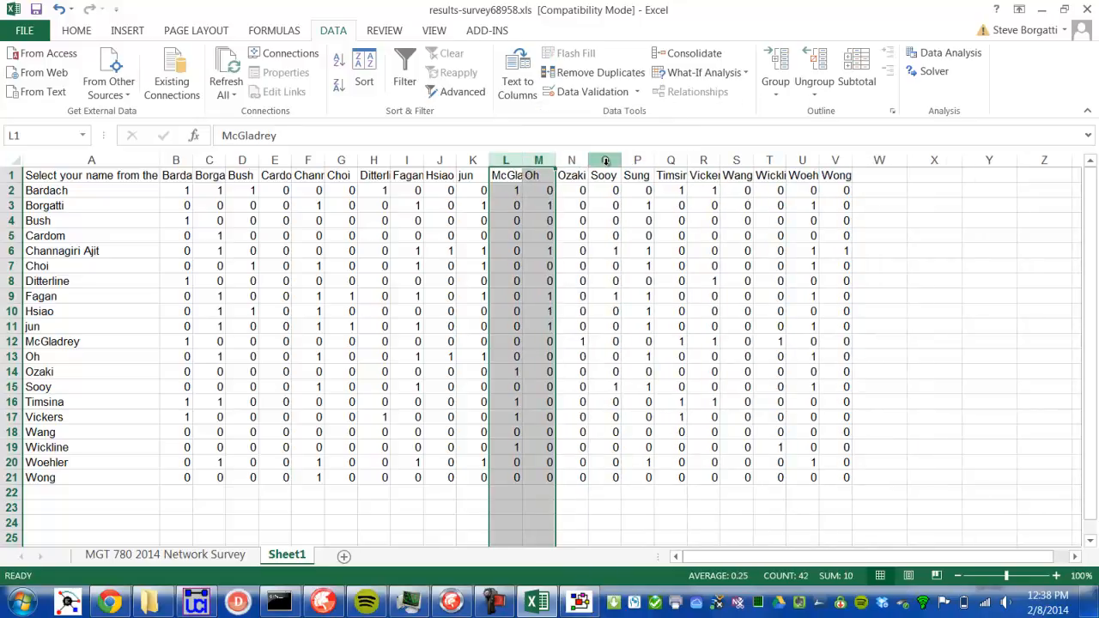
left_click(636, 160)
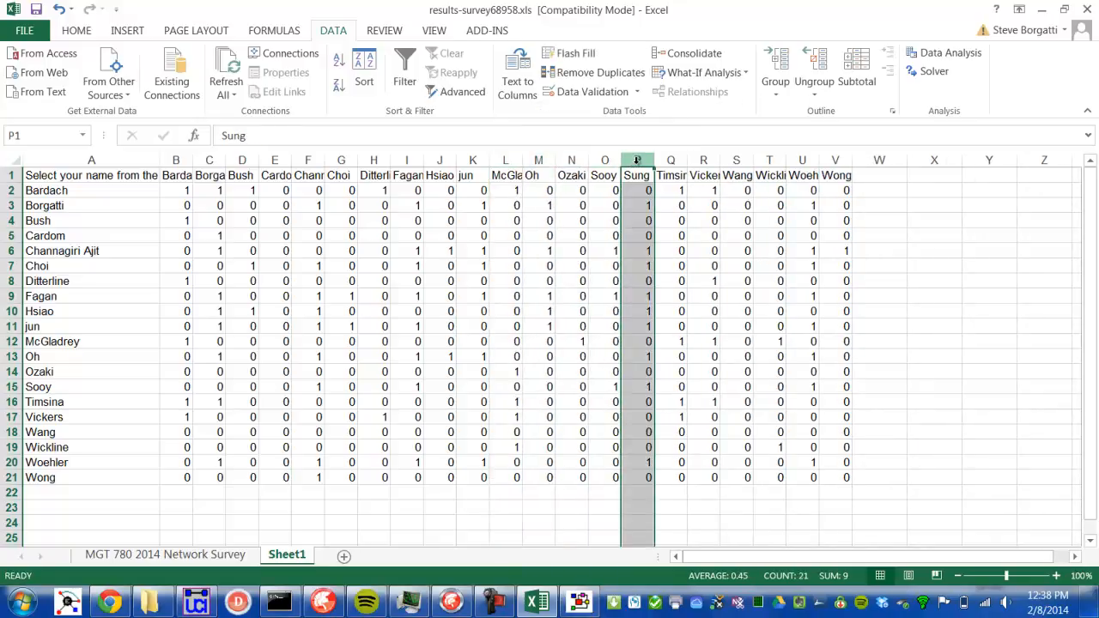
right_click(636, 160)
left_click(669, 303)
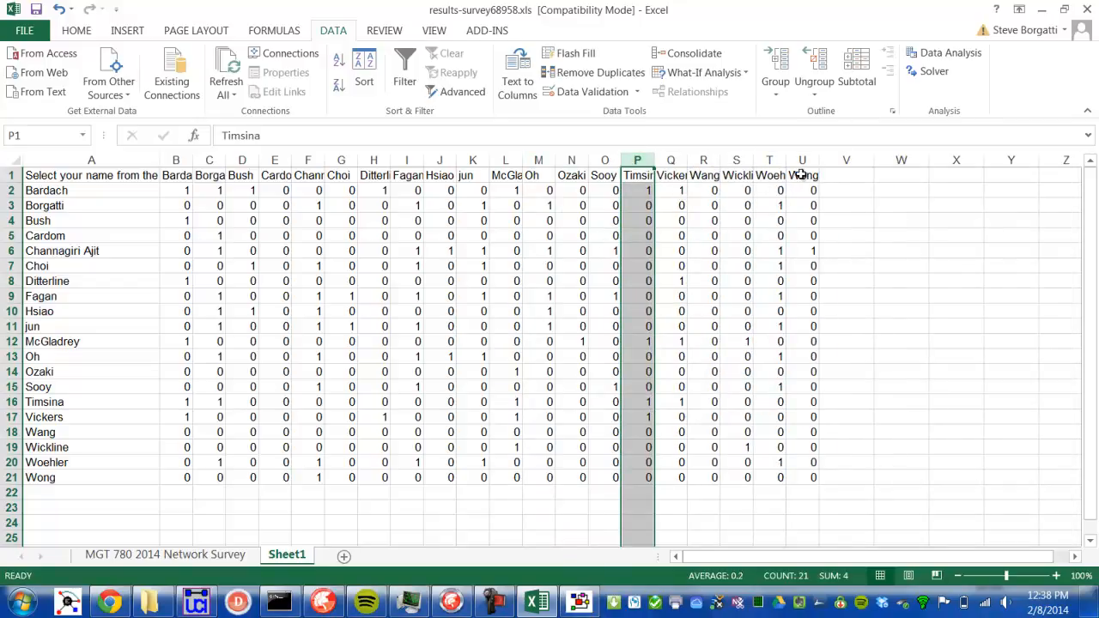
Step: Copy the square matrix A1:U21, switch to UCINET's DL Editor and replace the old spreadsheet data with it
left_click(303, 229)
left_click_drag(115, 177, 802, 473)
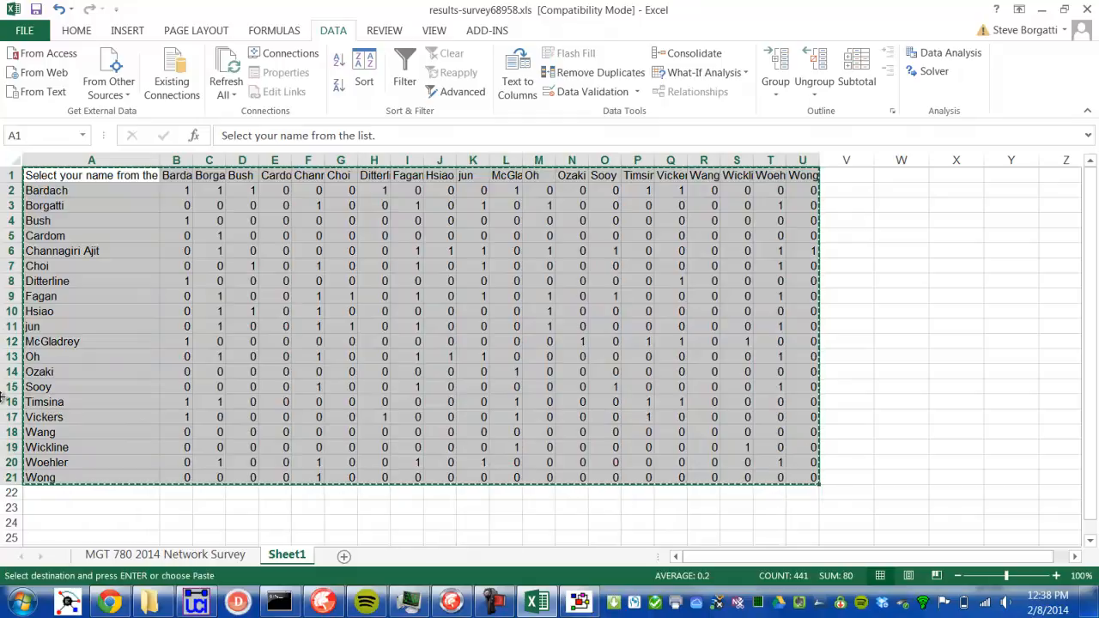
key("alt+Tab")
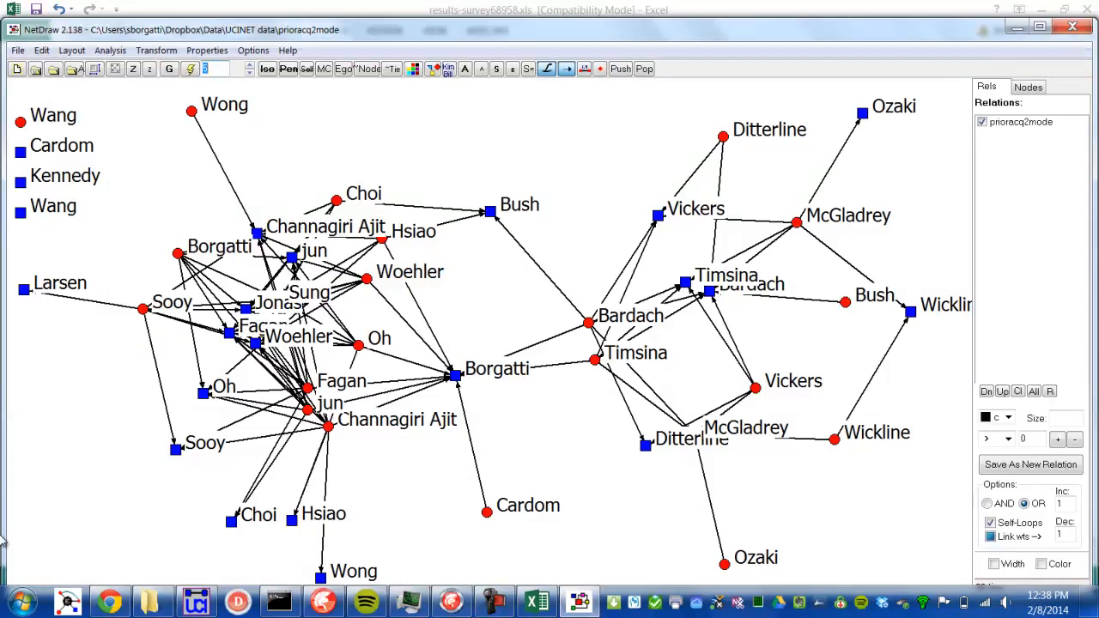
left_click(196, 601)
left_click(288, 137)
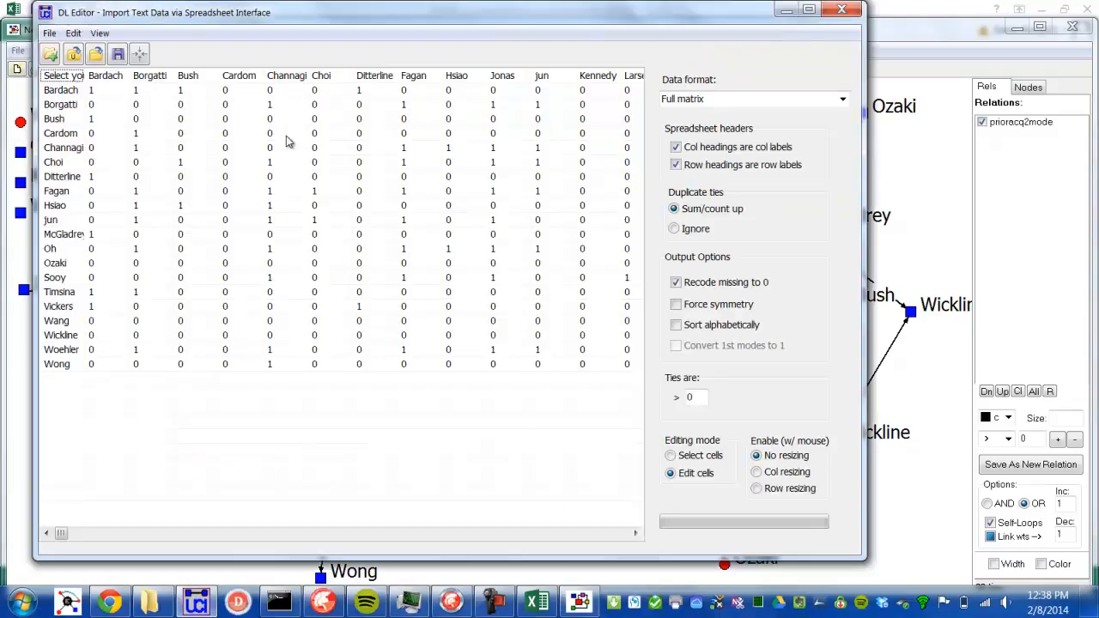
left_click(49, 54)
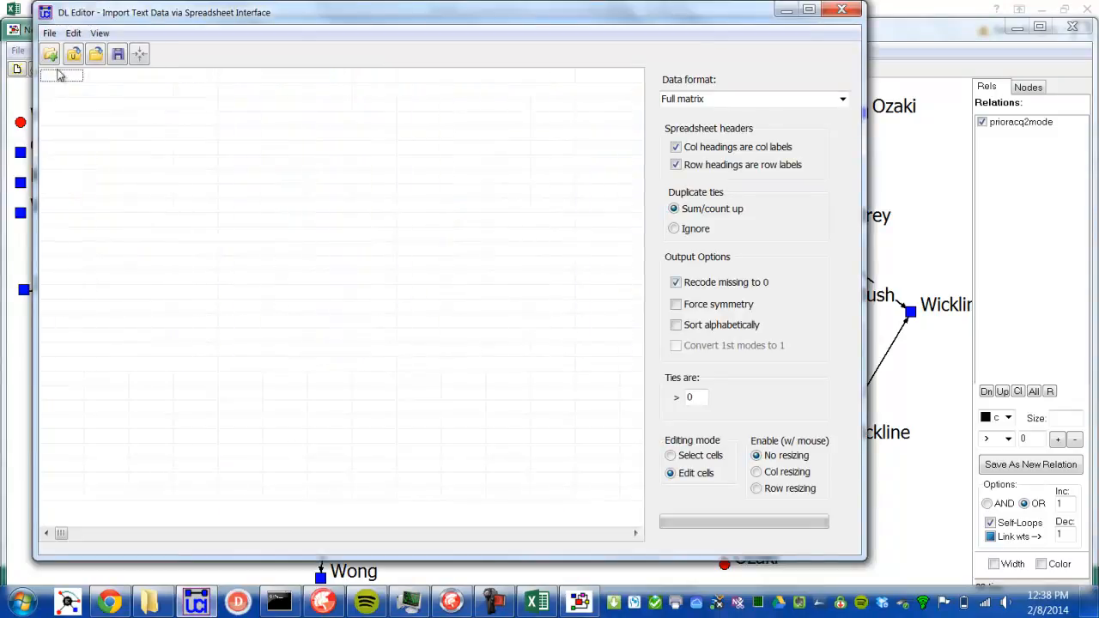
Step: Save the square matrix as a UCINET dataset named prioracq and close the DL Editor
left_click(117, 55)
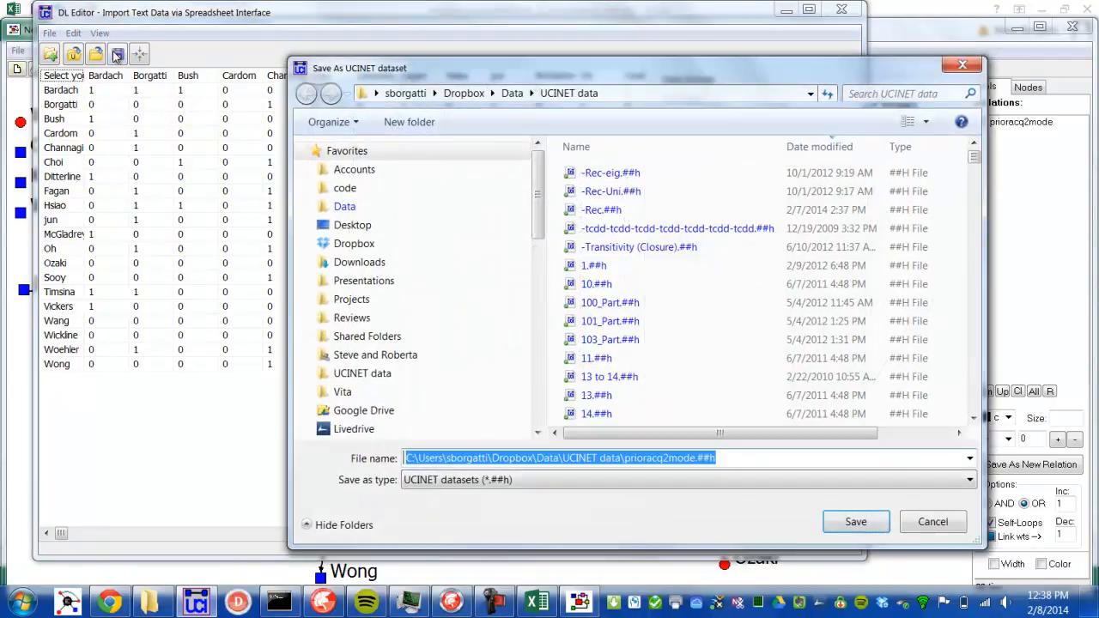
type("prior")
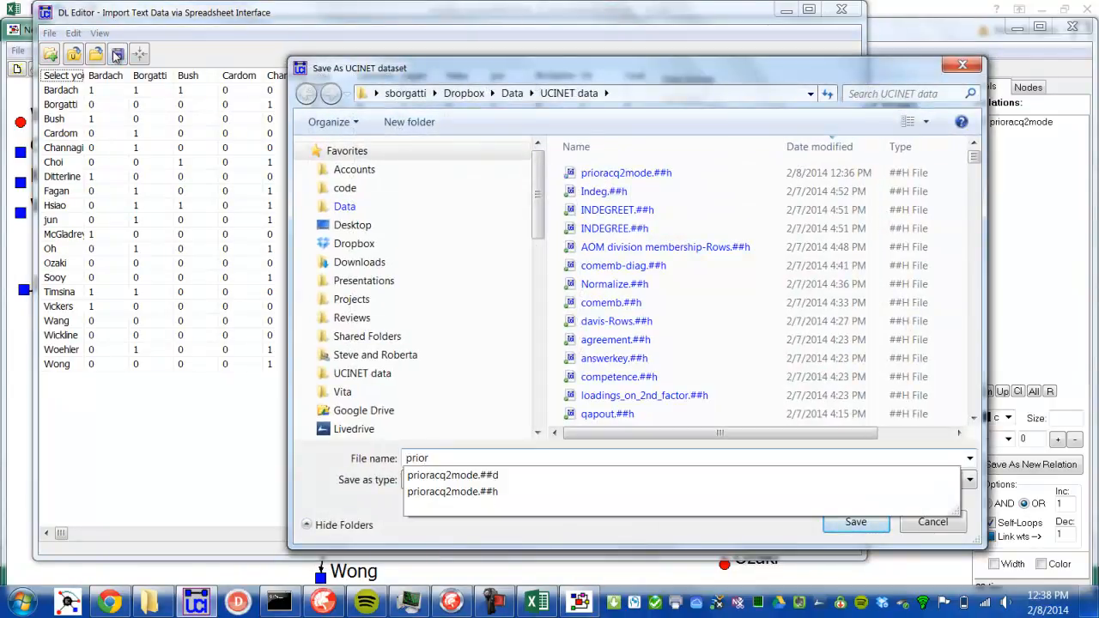
type("acq")
key("Return")
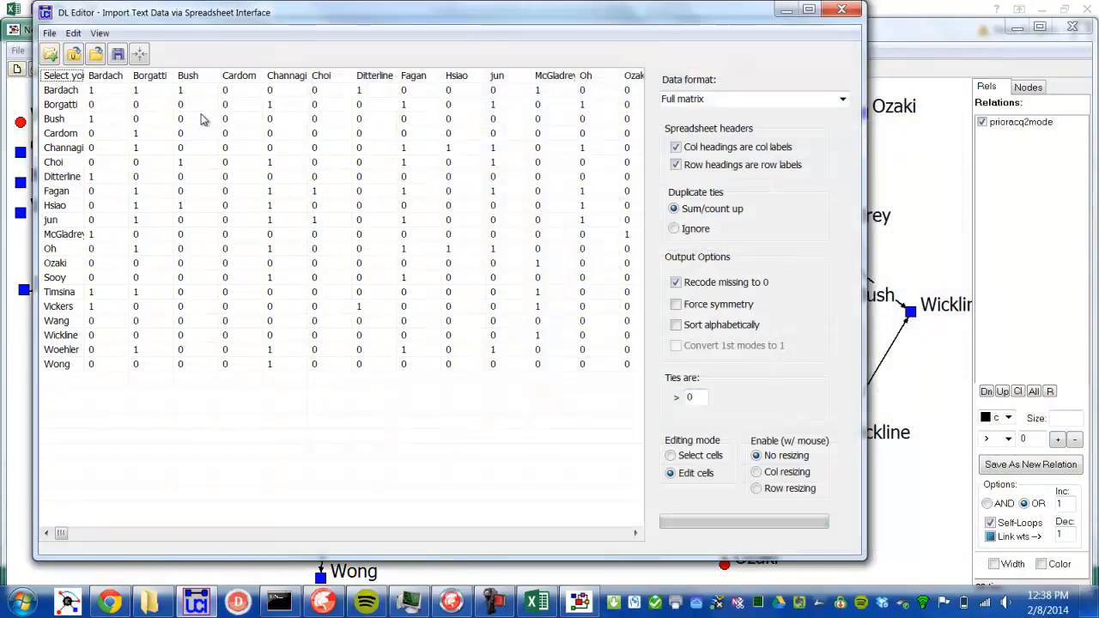
left_click(841, 11)
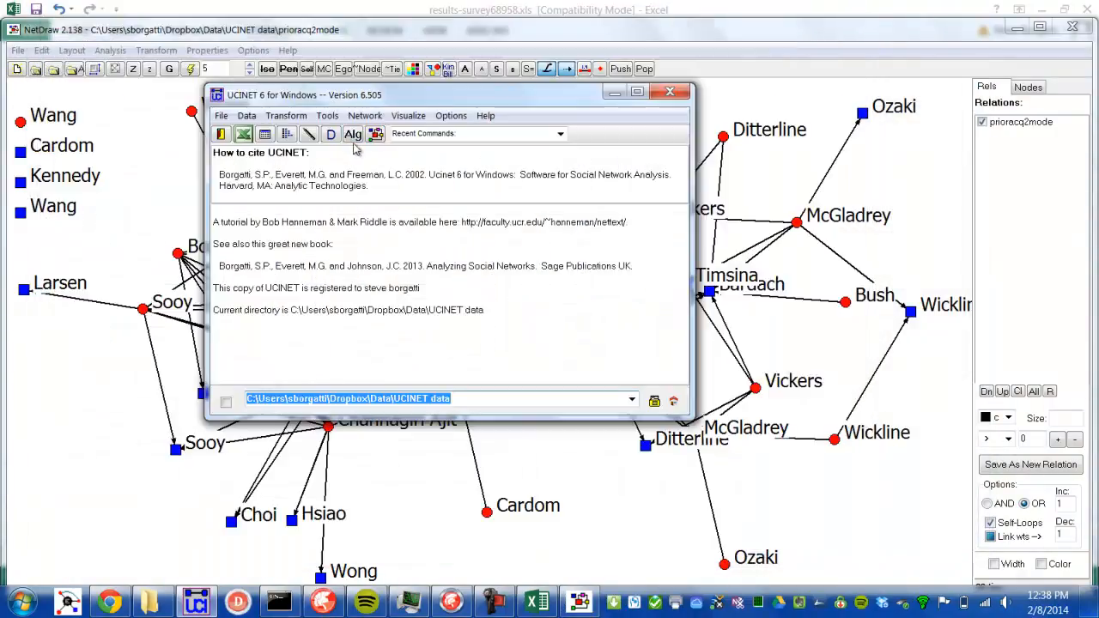
Step: Display the prioracq.##h dataset in UCINET, review the whole square matrix in the output log, and close the log
left_click(331, 136)
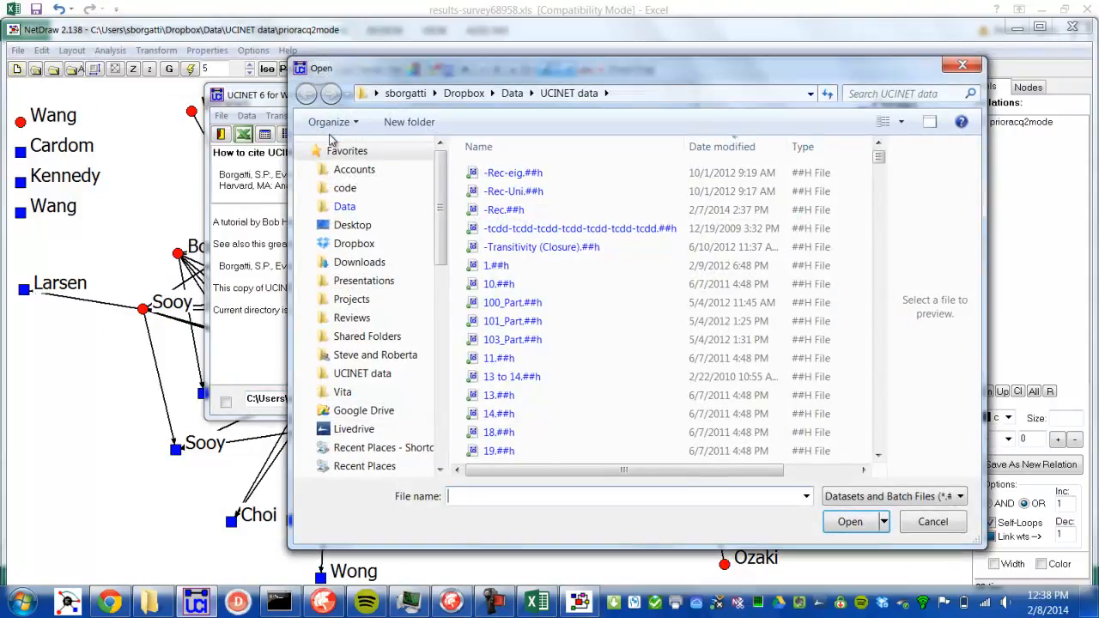
left_click(485, 174)
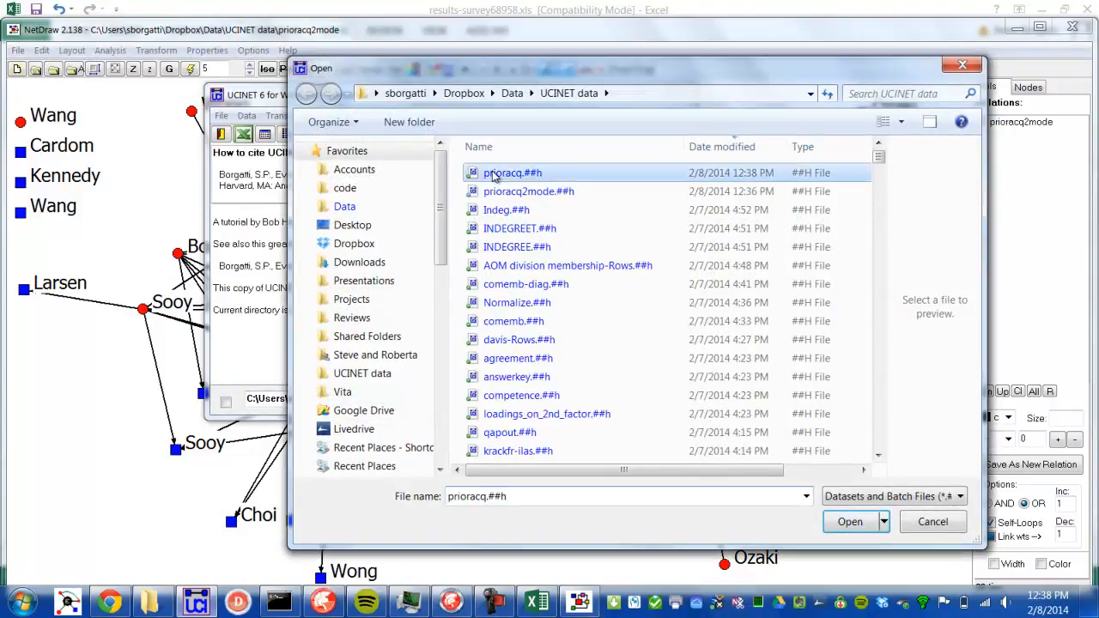
left_click(848, 522)
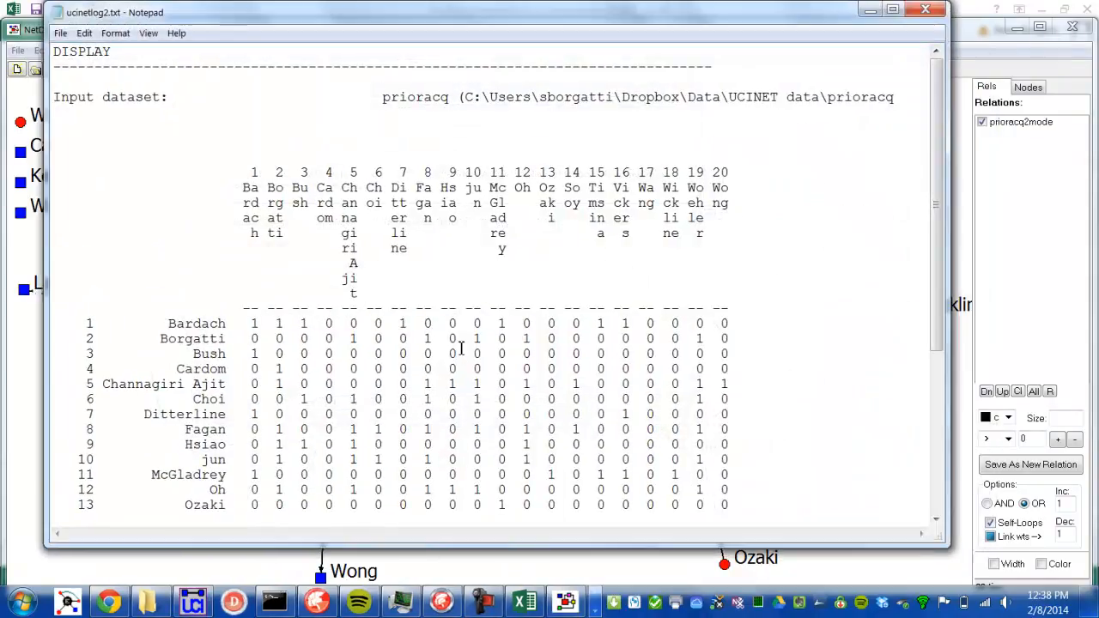
scroll(461, 347, "down", 5)
scroll(461, 346, "up", 5)
left_click(924, 10)
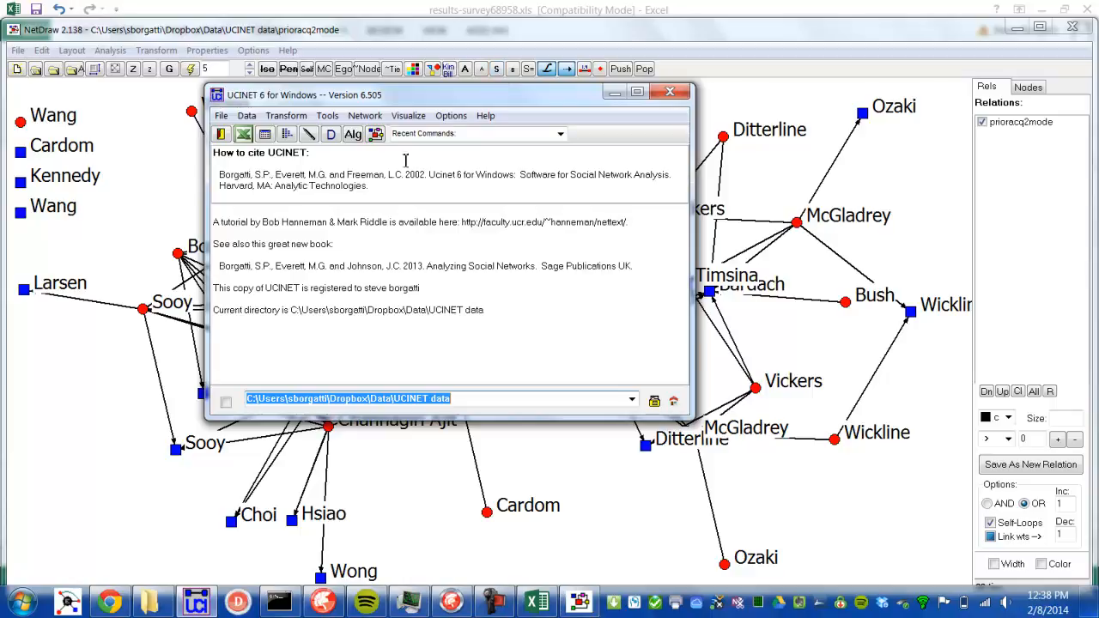
Step: Launch NetDraw from UCINET and open prioracq.##h to visualize the square acquaintance network
left_click(374, 137)
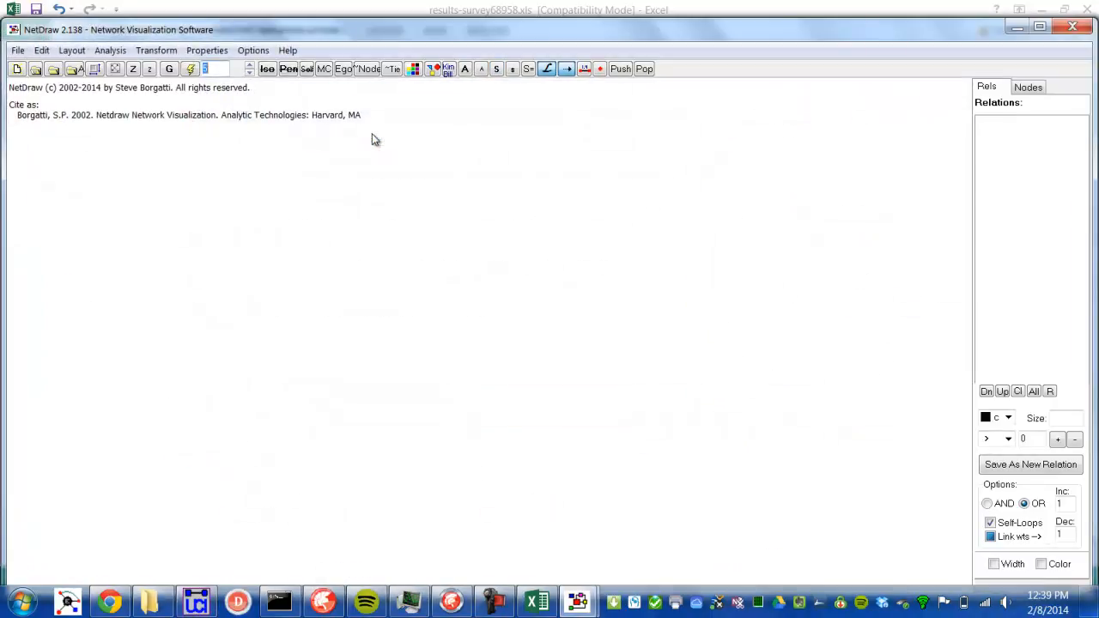
left_click(34, 70)
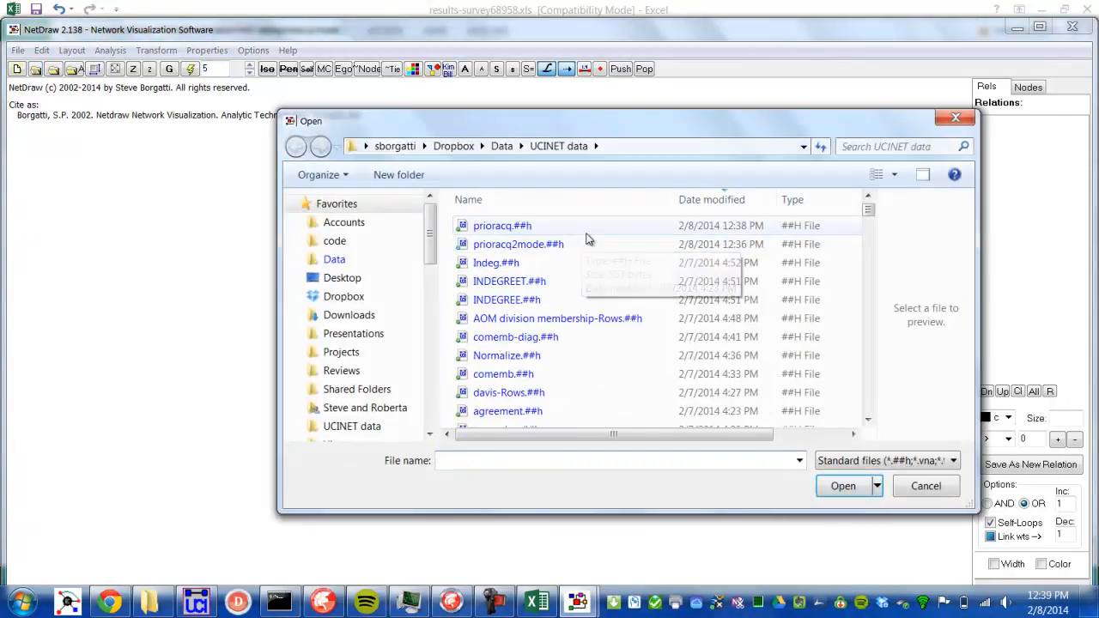
left_click(534, 226)
left_click(837, 489)
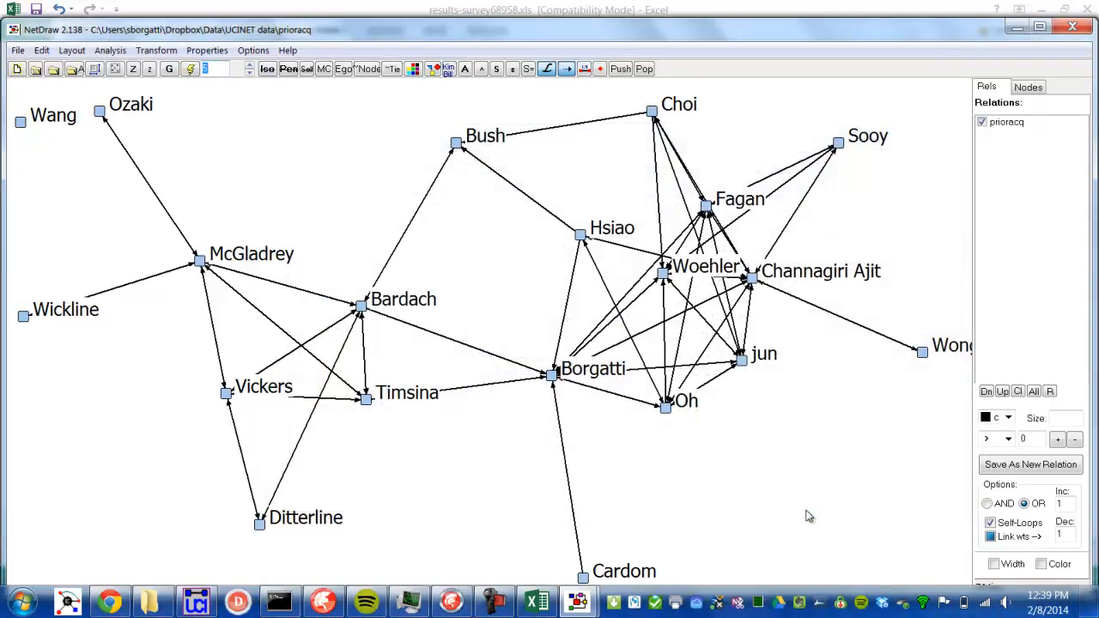
Step: Rearrange the network with automatic layouts, ending with spring embedding, and move the lowest node up closer to the others
left_click(172, 71)
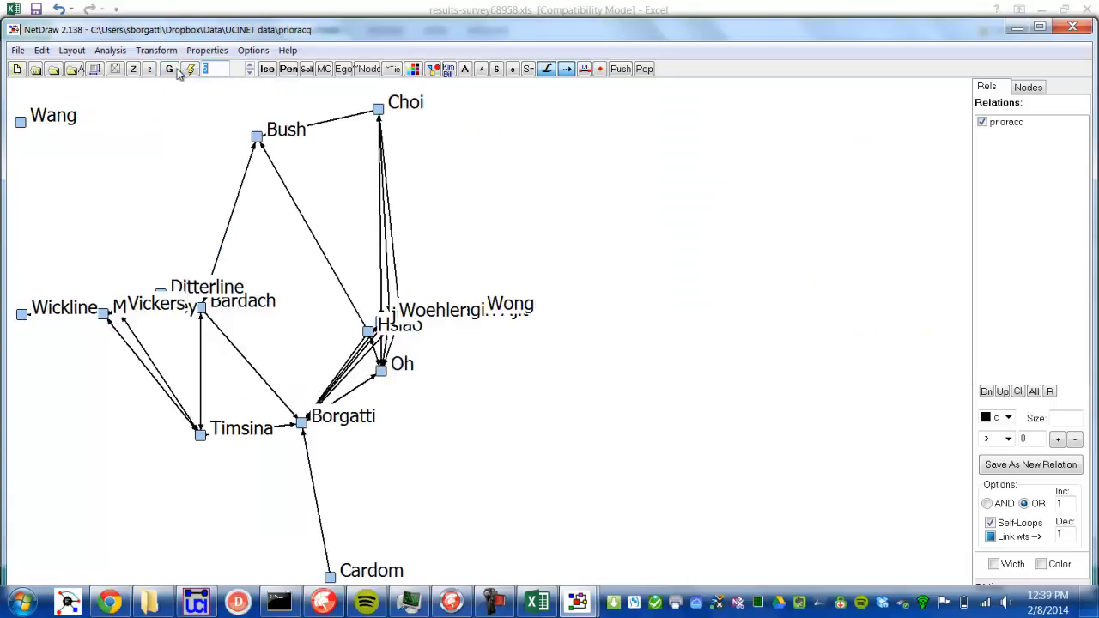
left_click(191, 70)
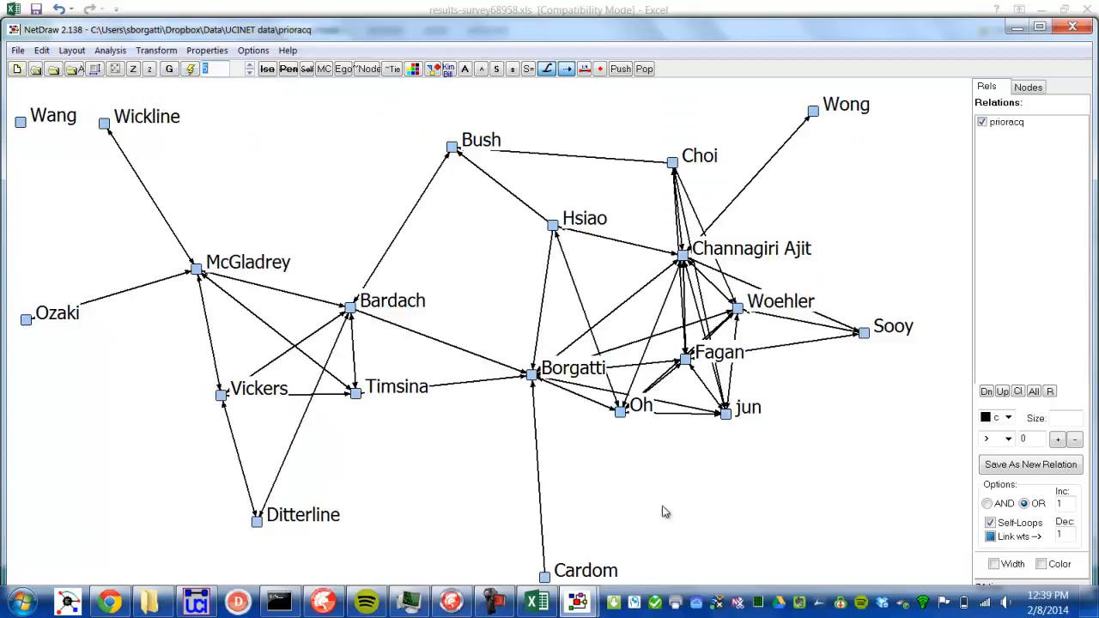
left_click_drag(545, 576, 541, 508)
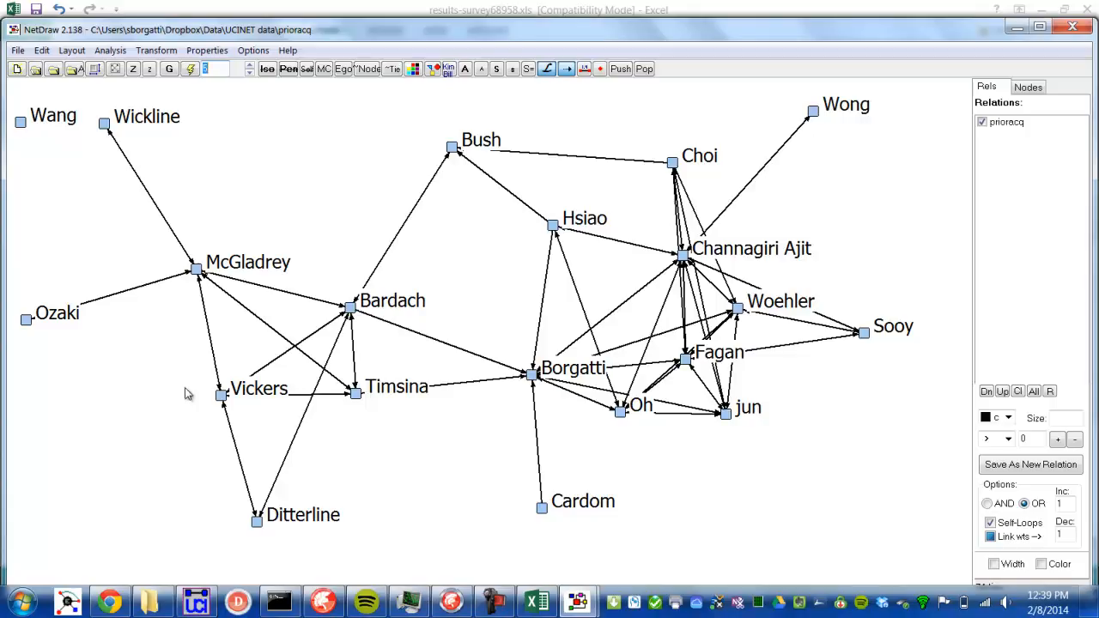
left_click_drag(270, 32, 275, 22)
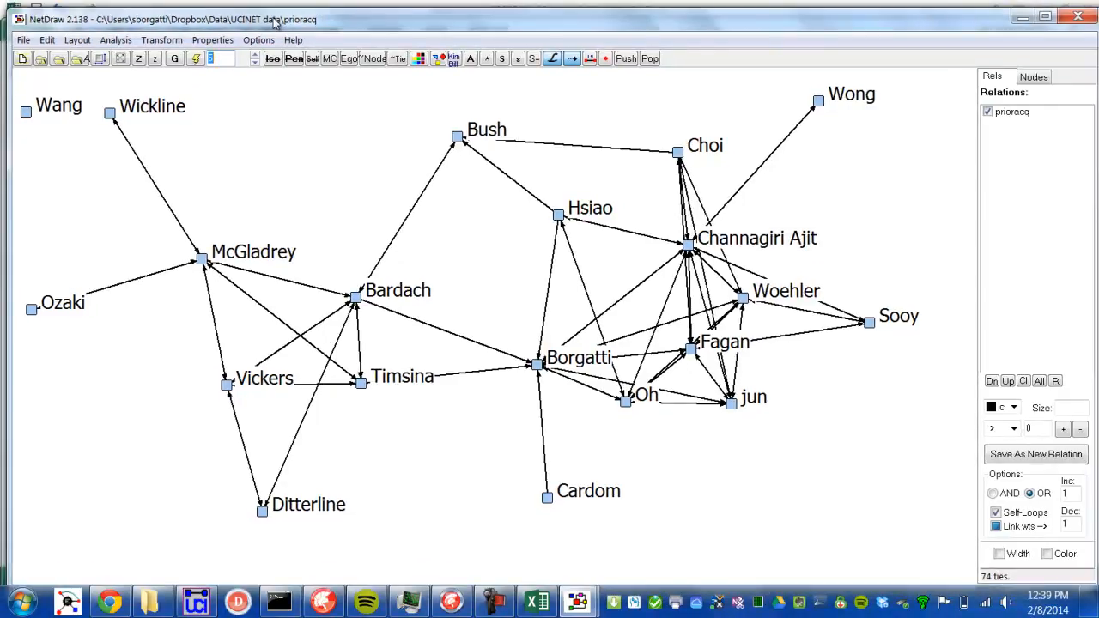